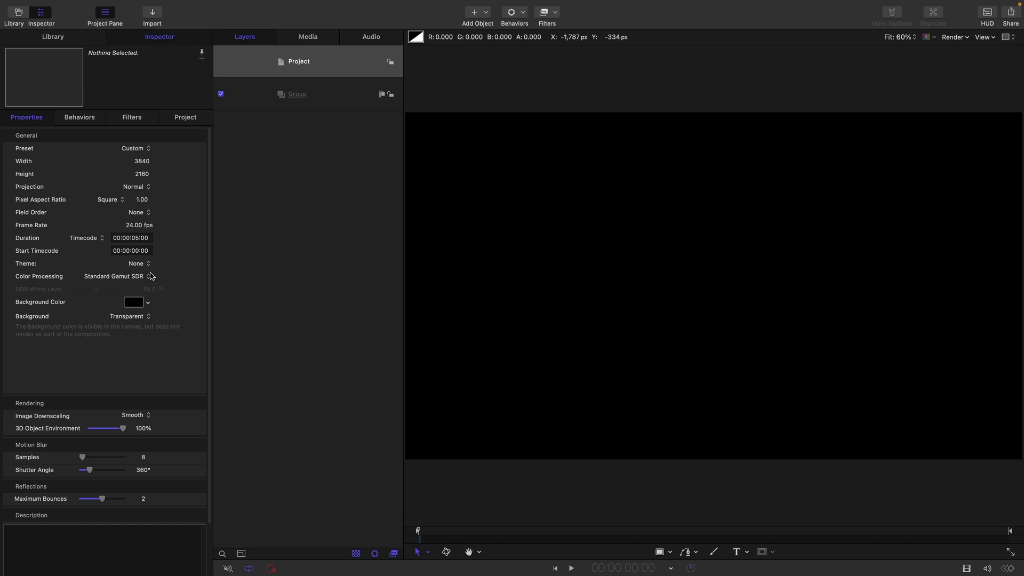
Import pexels-marleneleppanen-5305811.jpg into the Group.
{"action": "left_click", "coordinate": [322, 101]}
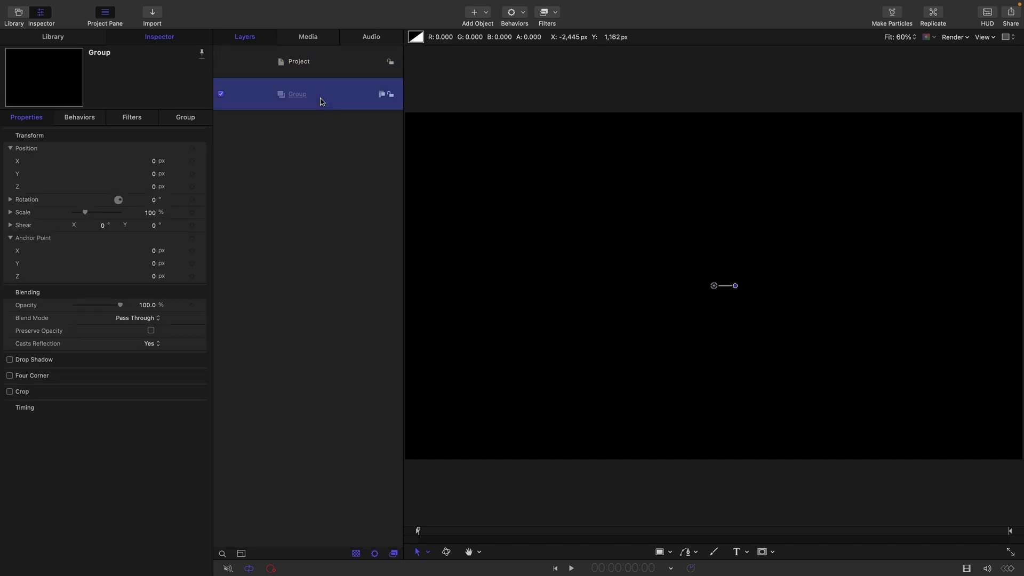
{"action": "mouse_move", "coordinate": [152, 3]}
{"action": "left_click", "coordinate": [154, 37]}
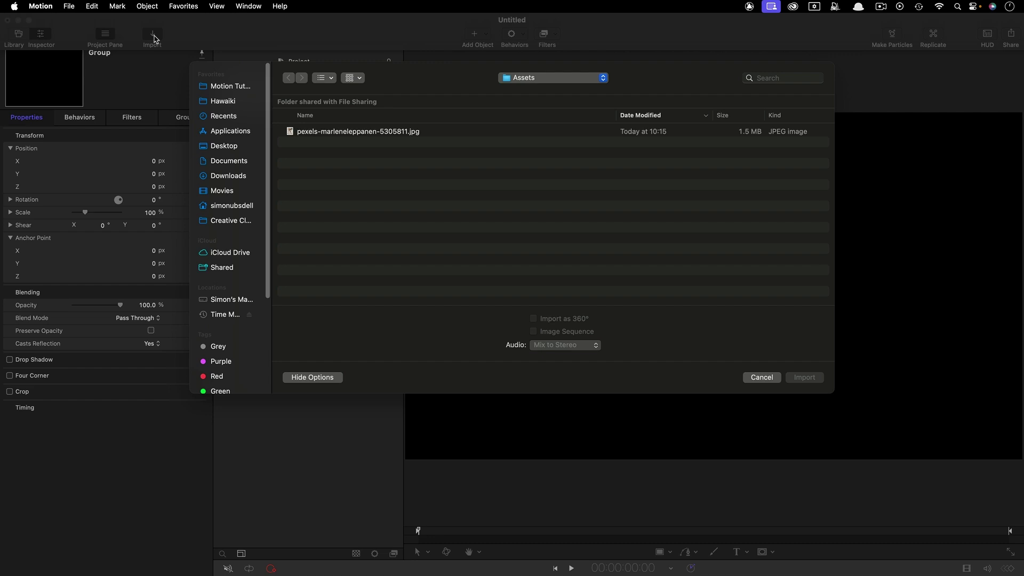
{"action": "left_click", "coordinate": [352, 131]}
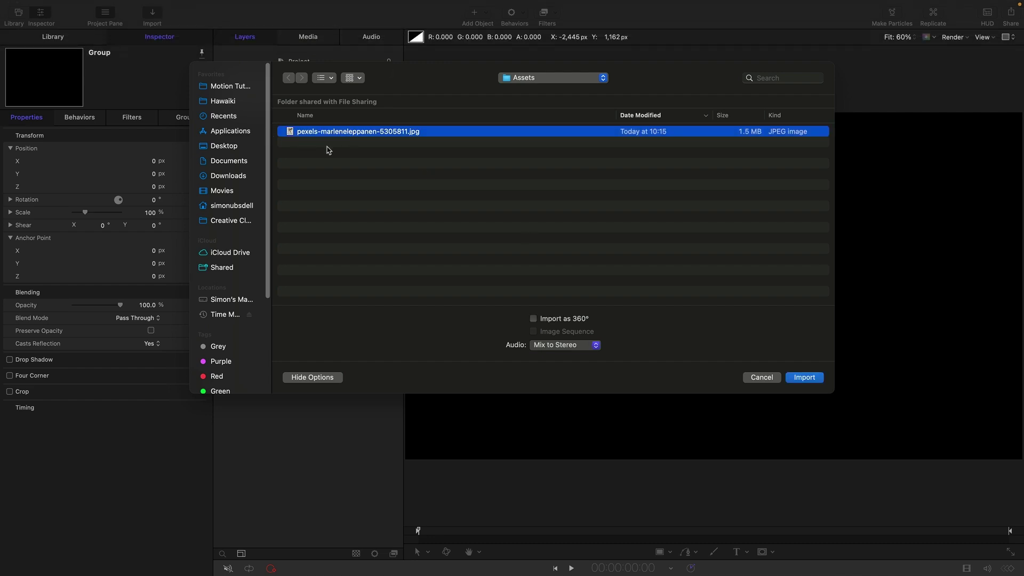
{"action": "left_click", "coordinate": [805, 378]}
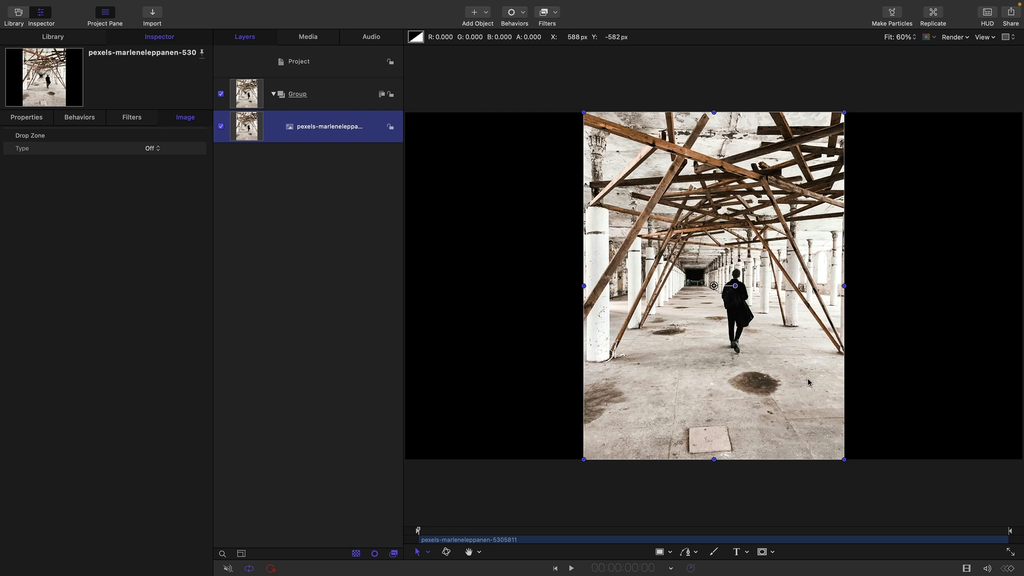
Scale the photo to 133% so it fills the frame.
{"action": "left_click", "coordinate": [26, 117]}
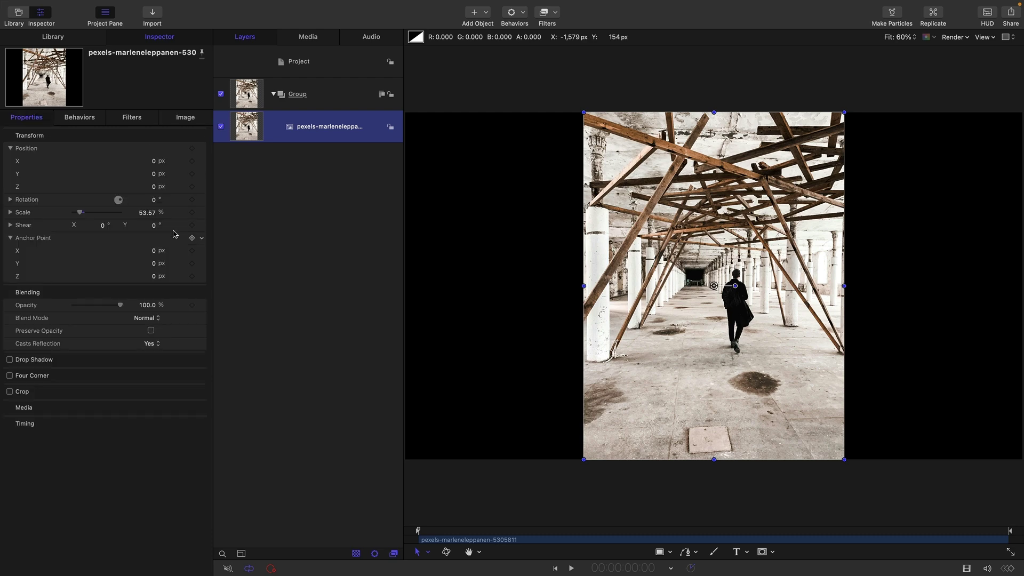
{"action": "double_click", "coordinate": [143, 213]}
{"action": "type", "text": "133"}
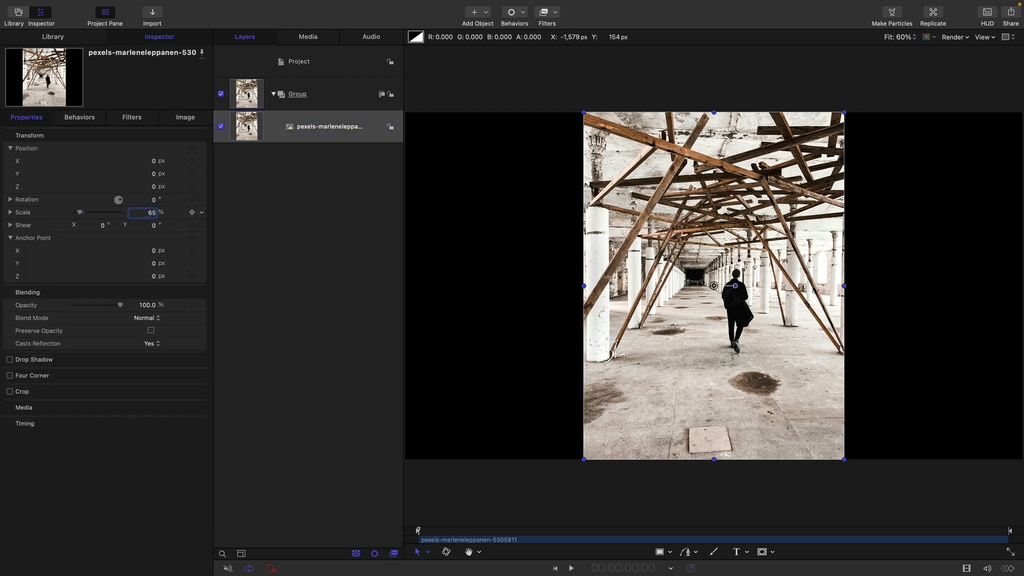
{"action": "key", "text": "Return"}
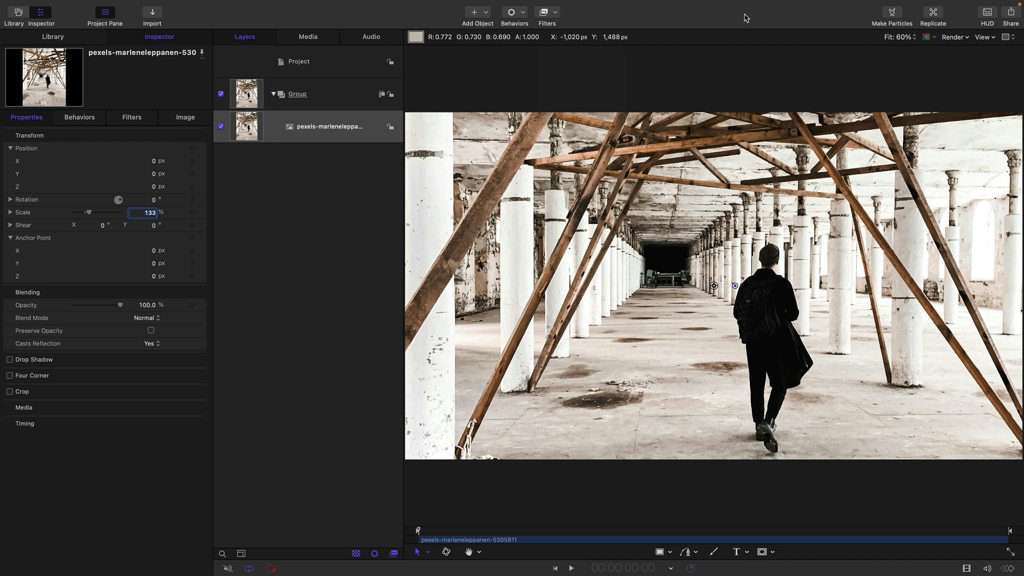
Add a Prism blur filter from the Blur filters to the photo.
{"action": "left_click", "coordinate": [555, 13]}
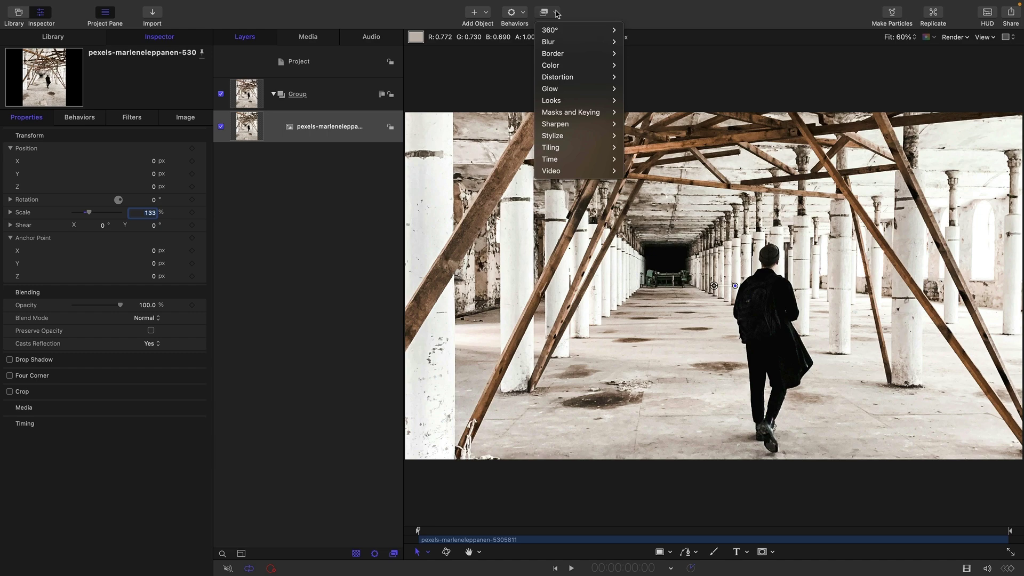
{"action": "mouse_move", "coordinate": [555, 42]}
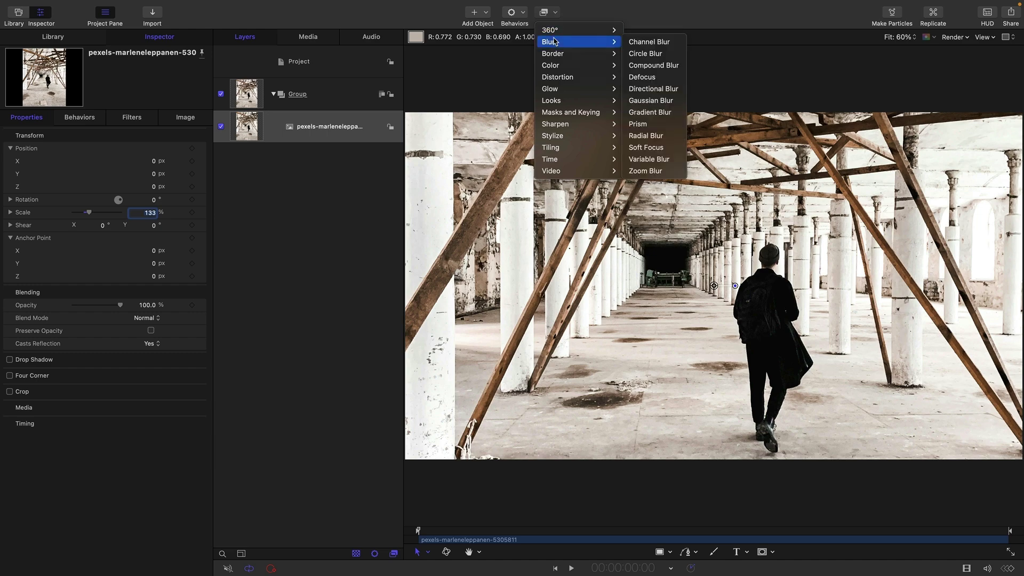
{"action": "left_click", "coordinate": [640, 124]}
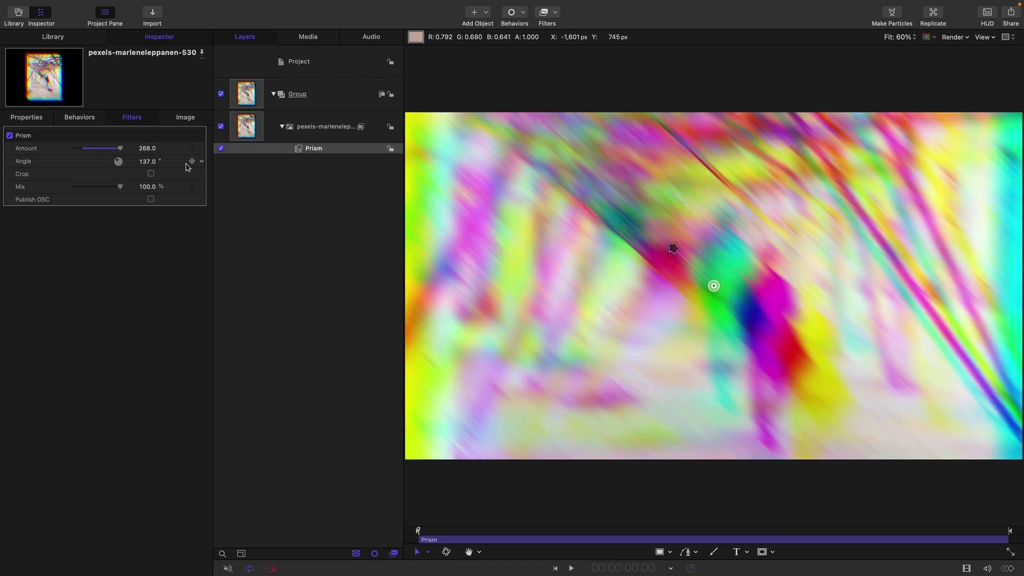
Delete the Prism filter and make a clone layer of the photo Group.
{"action": "right_click", "coordinate": [300, 150]}
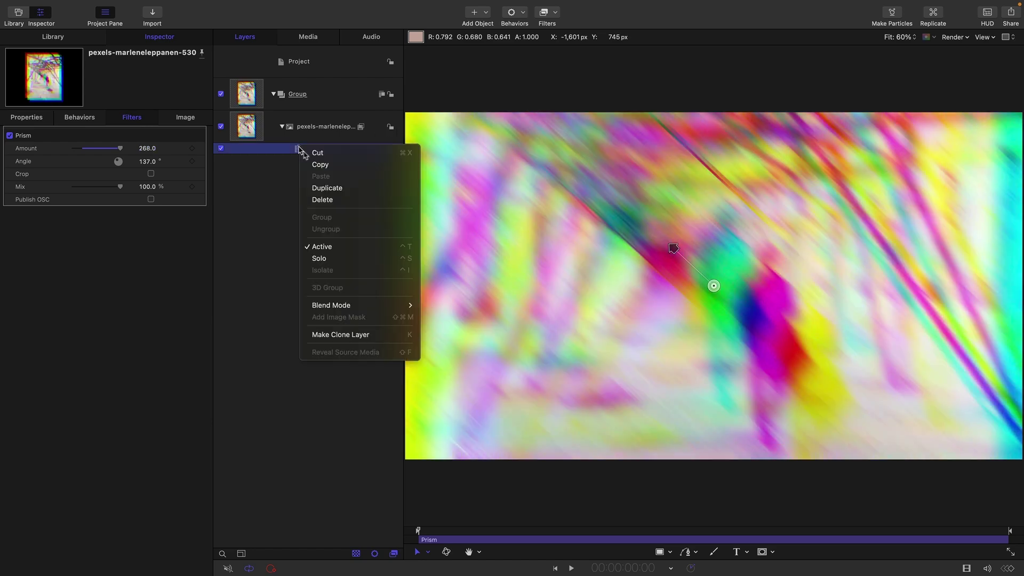
{"action": "left_click", "coordinate": [338, 200]}
{"action": "left_click", "coordinate": [247, 96]}
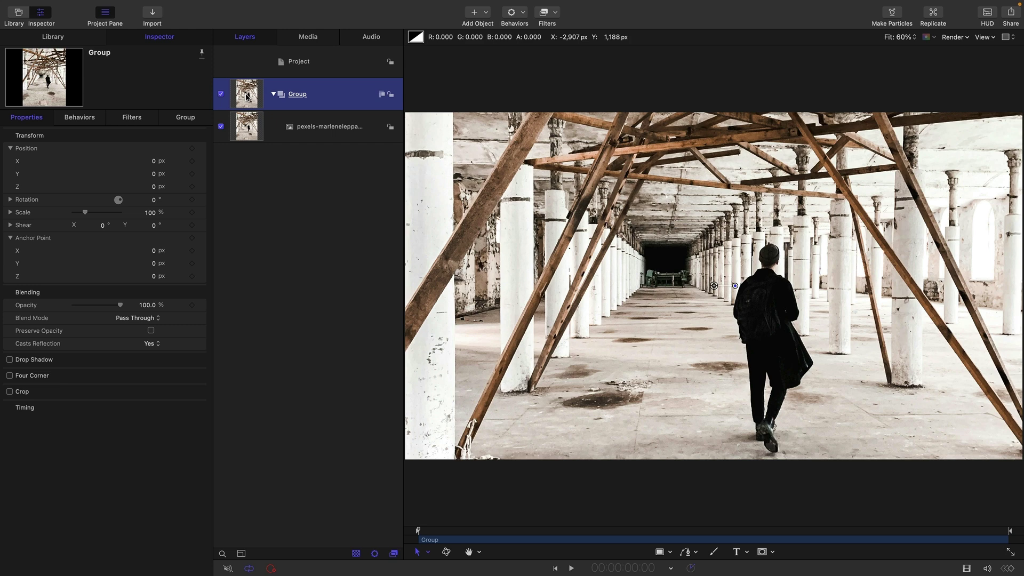
{"action": "right_click", "coordinate": [247, 97]}
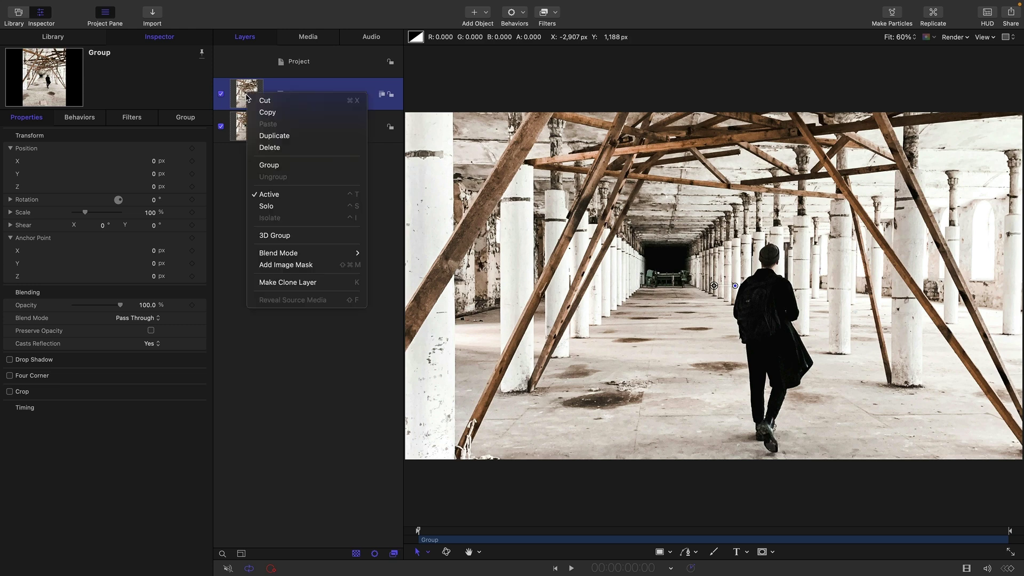
{"action": "left_click", "coordinate": [318, 283]}
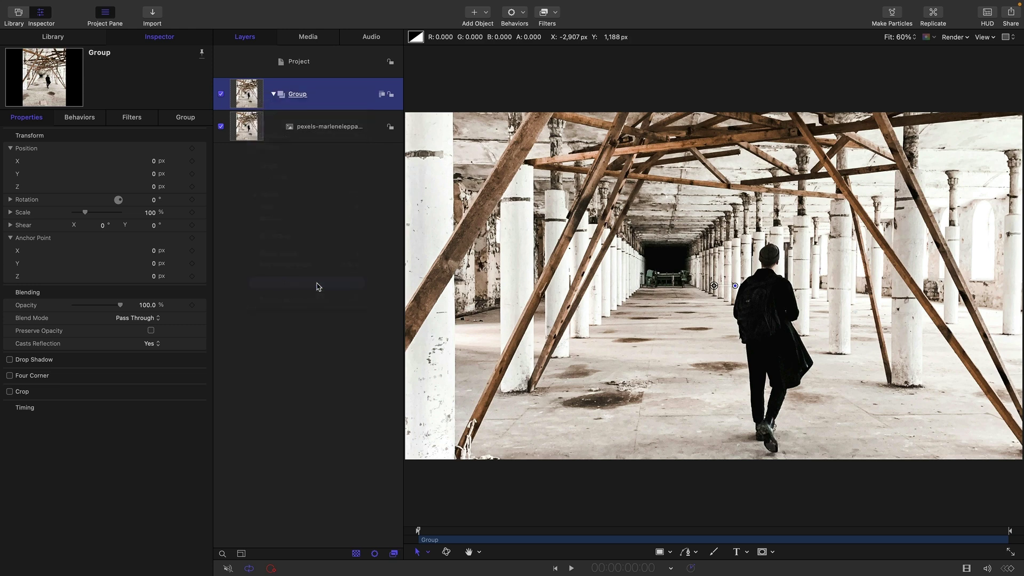
Duplicate the clone layer twice and select all three clone layers.
{"action": "right_click", "coordinate": [247, 119]}
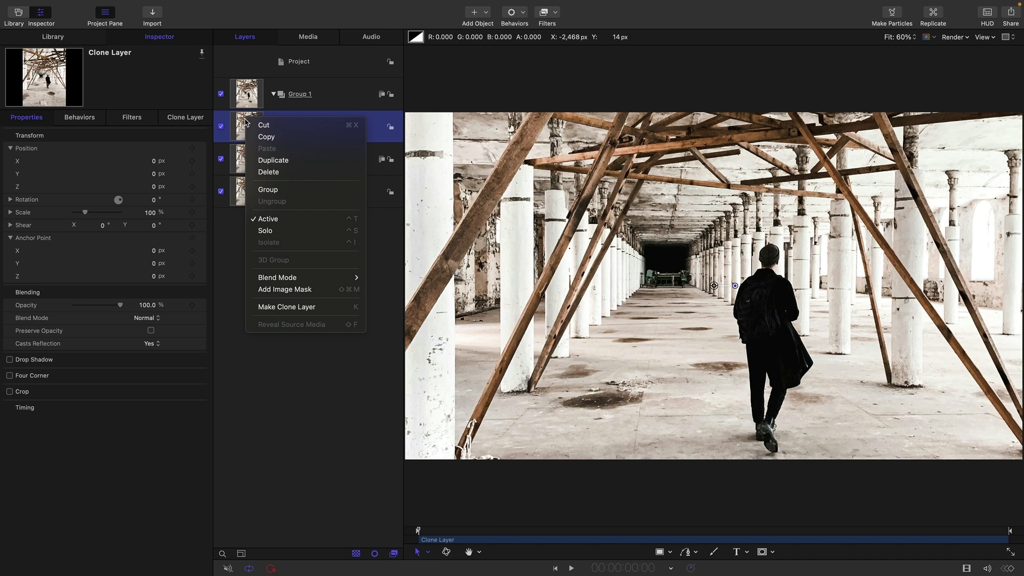
{"action": "left_click", "coordinate": [266, 161]}
{"action": "right_click", "coordinate": [249, 119]}
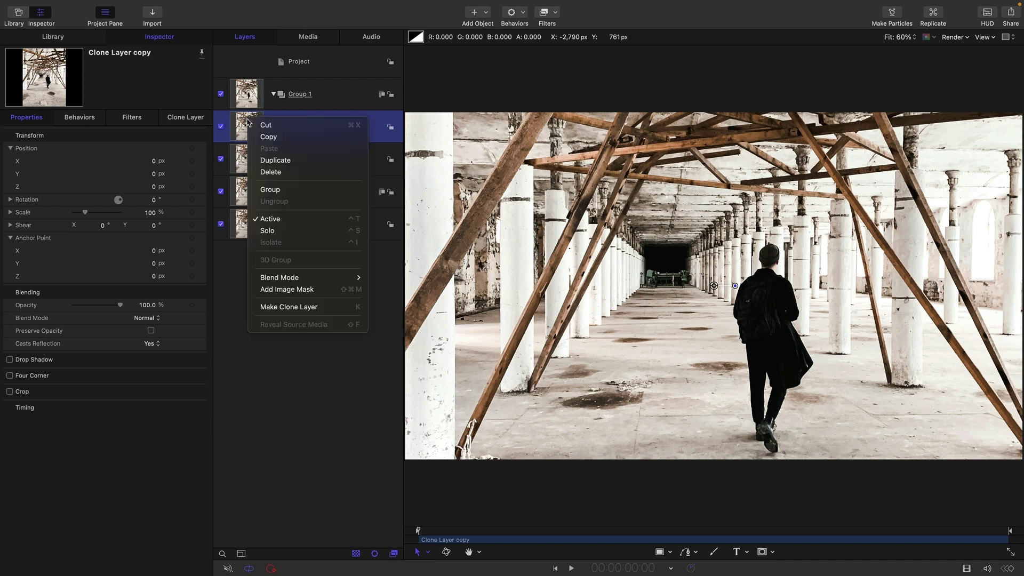
{"action": "left_click", "coordinate": [278, 161]}
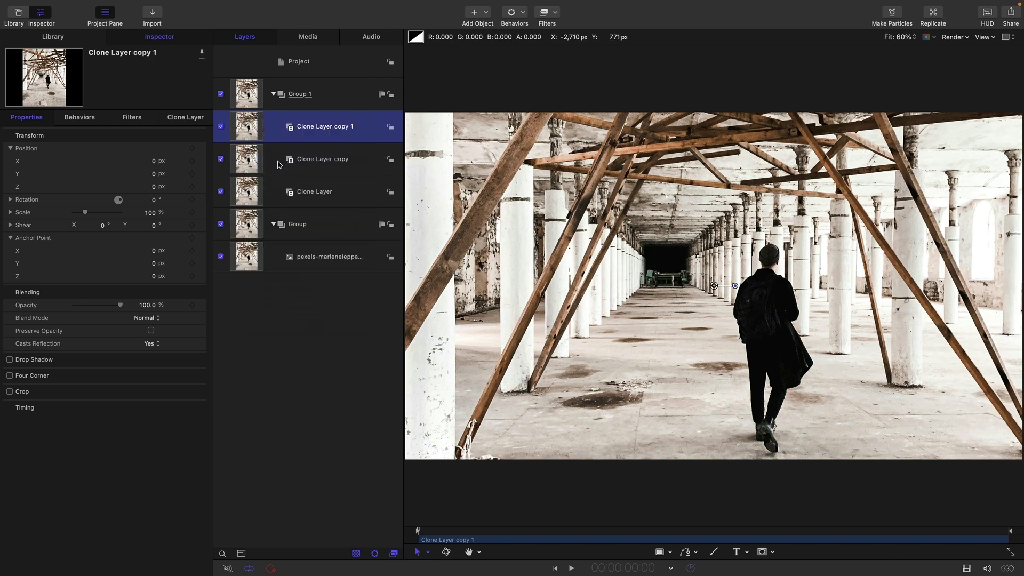
{"action": "left_click", "coordinate": [251, 190], "text": "shift"}
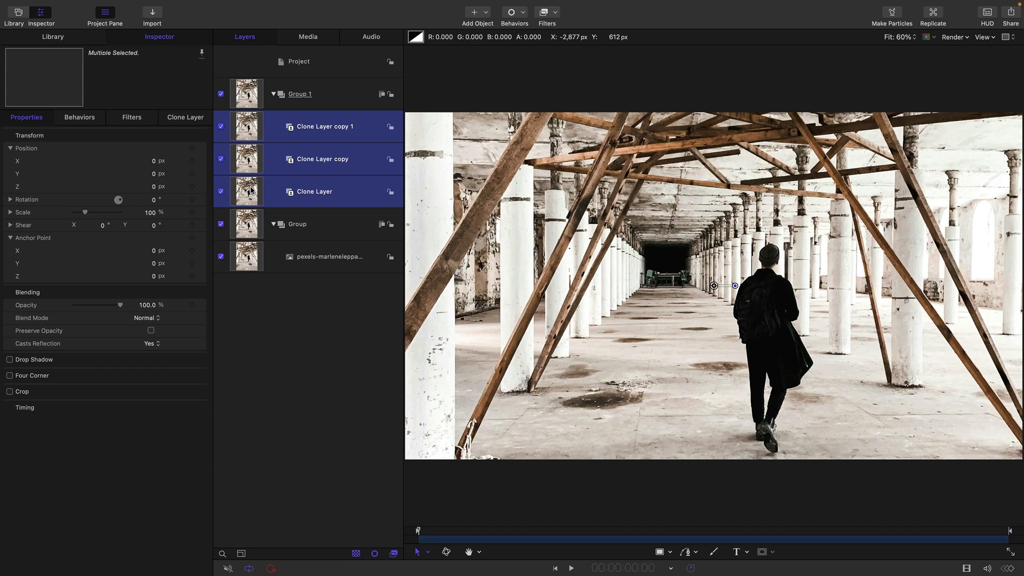
Add a Channel Mixer filter to all three clone layers.
{"action": "left_click", "coordinate": [556, 12]}
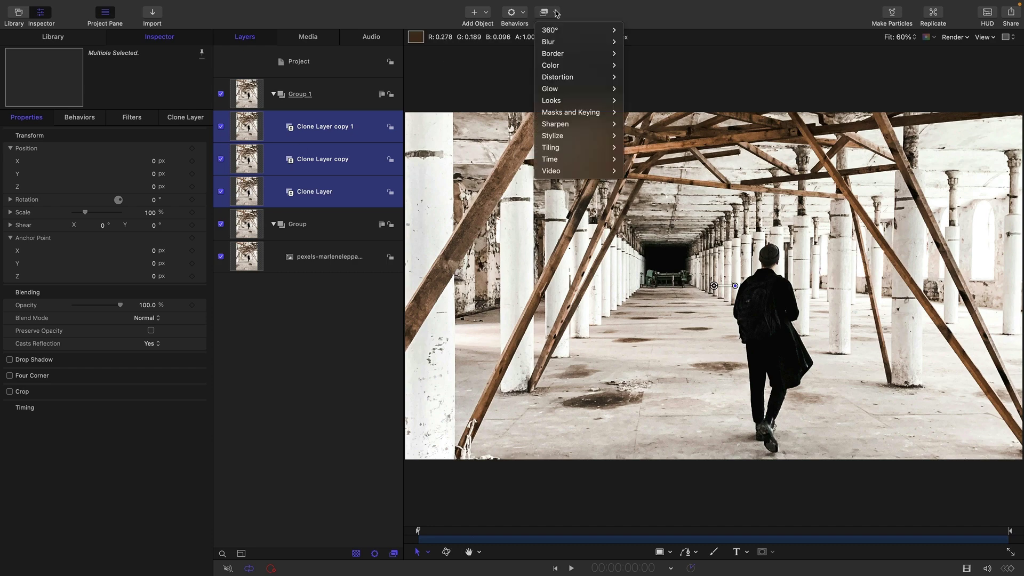
{"action": "mouse_move", "coordinate": [568, 68]}
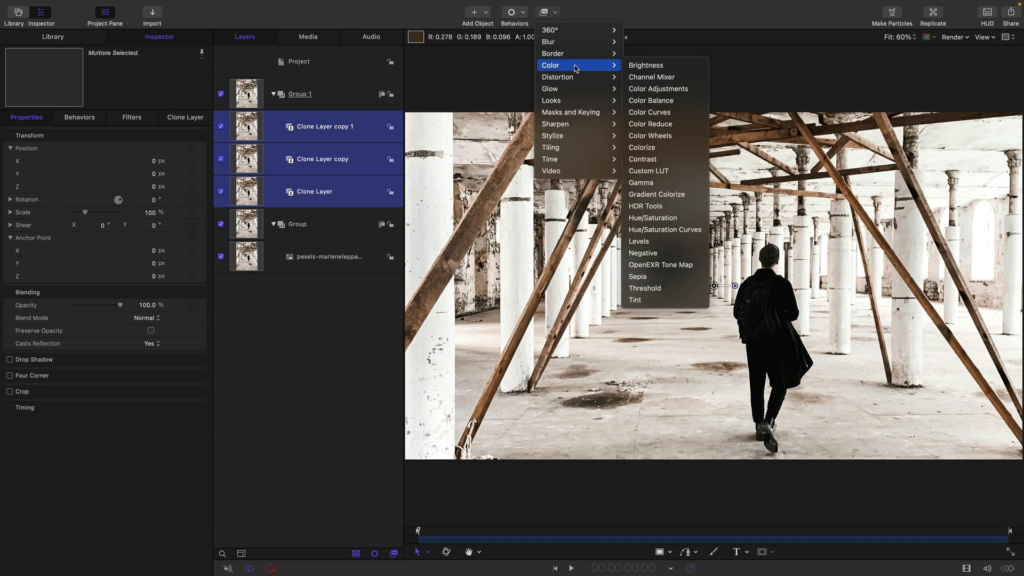
{"action": "left_click", "coordinate": [661, 77]}
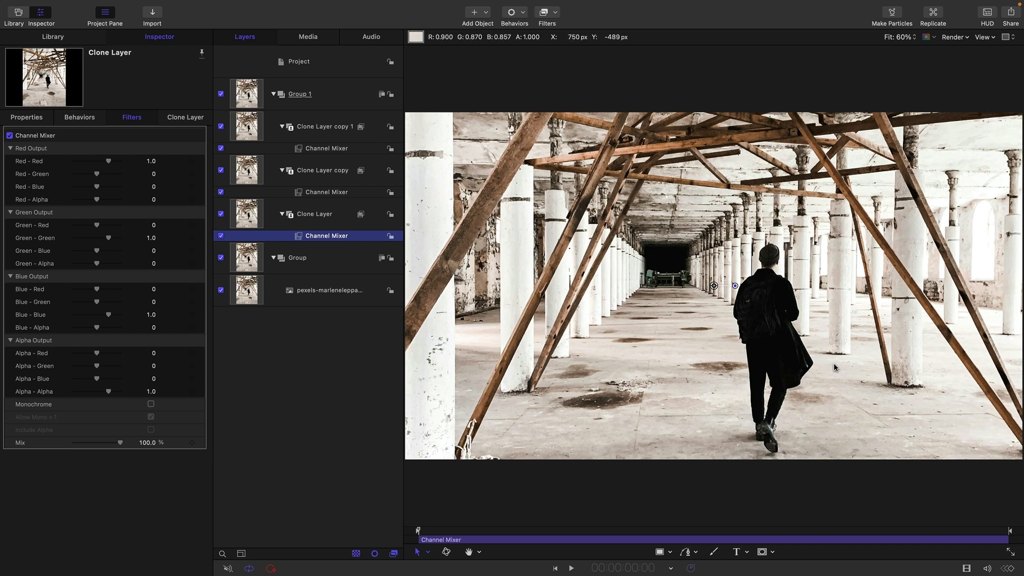
Make Clone Layer copy 1 red-only by zeroing Green-Green and Blue-Blue, then hide it.
{"action": "left_click", "coordinate": [317, 152]}
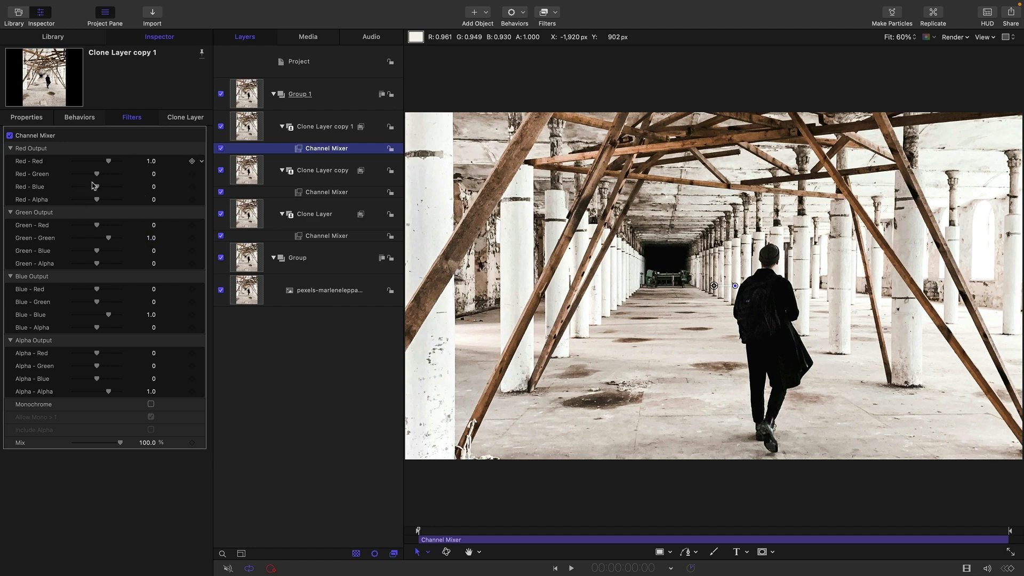
{"action": "left_click", "coordinate": [152, 238]}
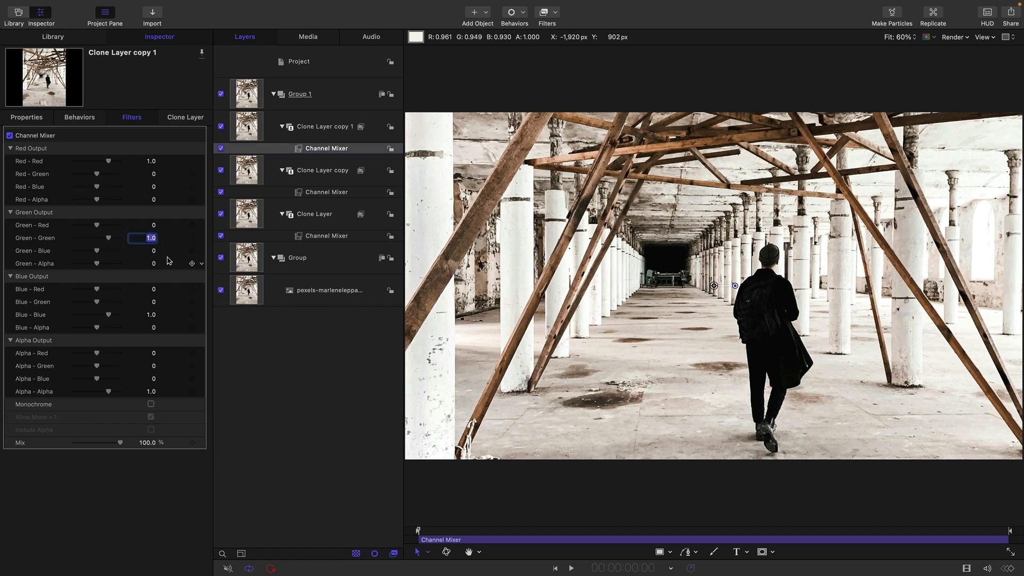
{"action": "type", "text": "0"}
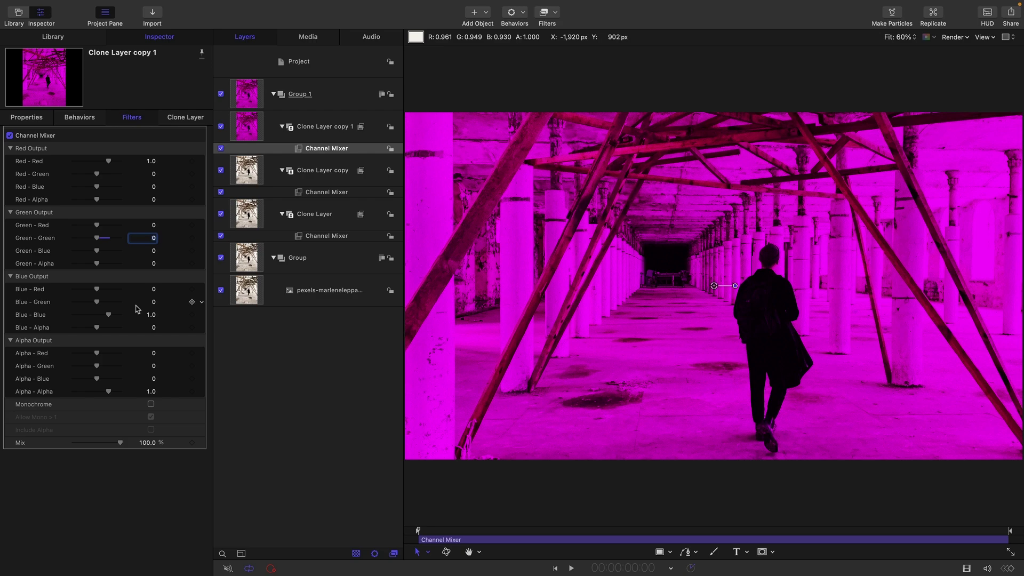
{"action": "left_click", "coordinate": [152, 315]}
{"action": "type", "text": "0"}
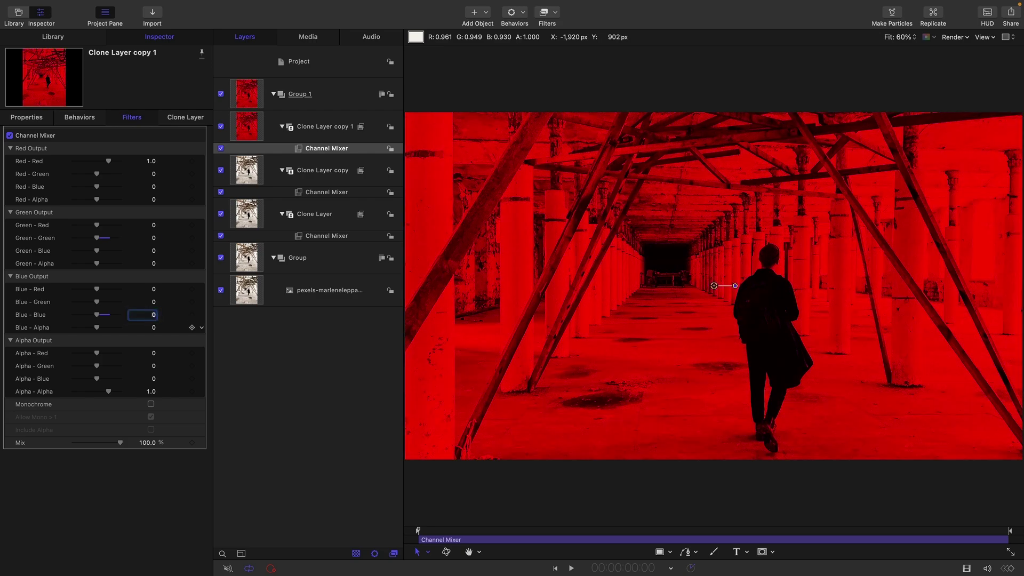
{"action": "left_click", "coordinate": [221, 126]}
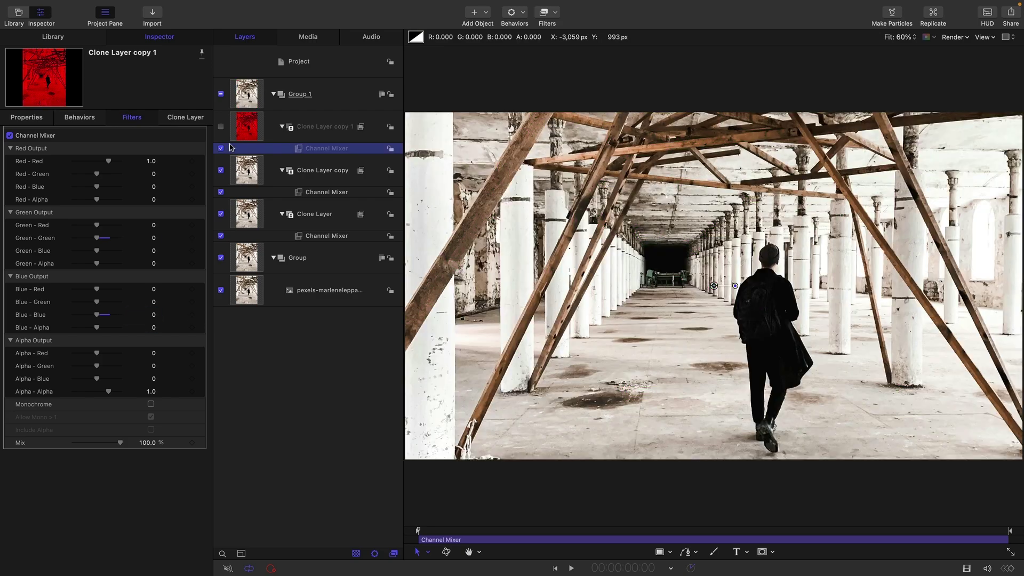
Make Clone Layer copy green-only by zeroing Red-Red and Blue-Blue, then hide it.
{"action": "left_click", "coordinate": [322, 193]}
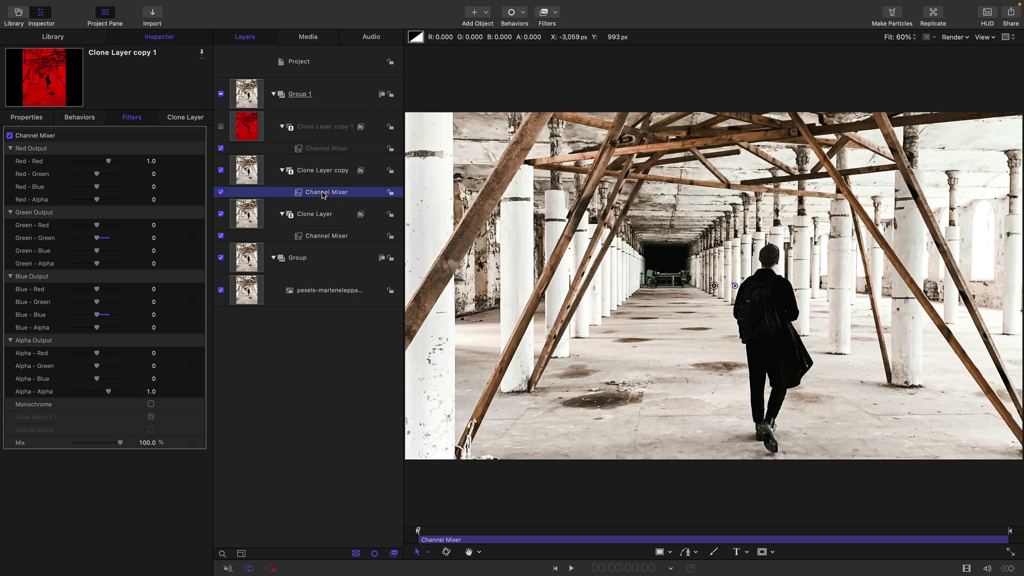
{"action": "left_click", "coordinate": [152, 161]}
{"action": "type", "text": "0"}
{"action": "key", "text": "Return"}
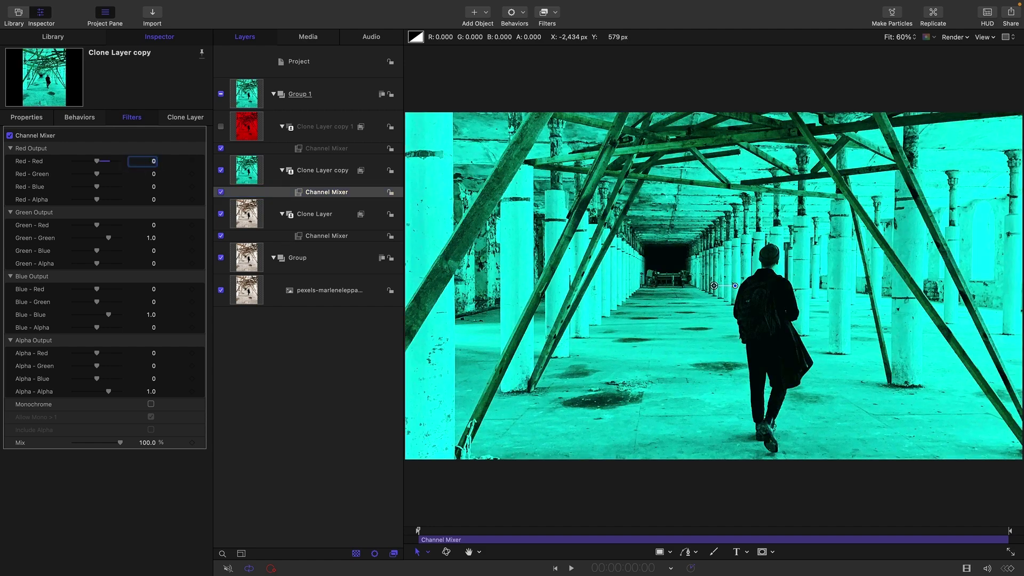
{"action": "left_click", "coordinate": [147, 315]}
{"action": "type", "text": "0"}
{"action": "key", "text": "Return"}
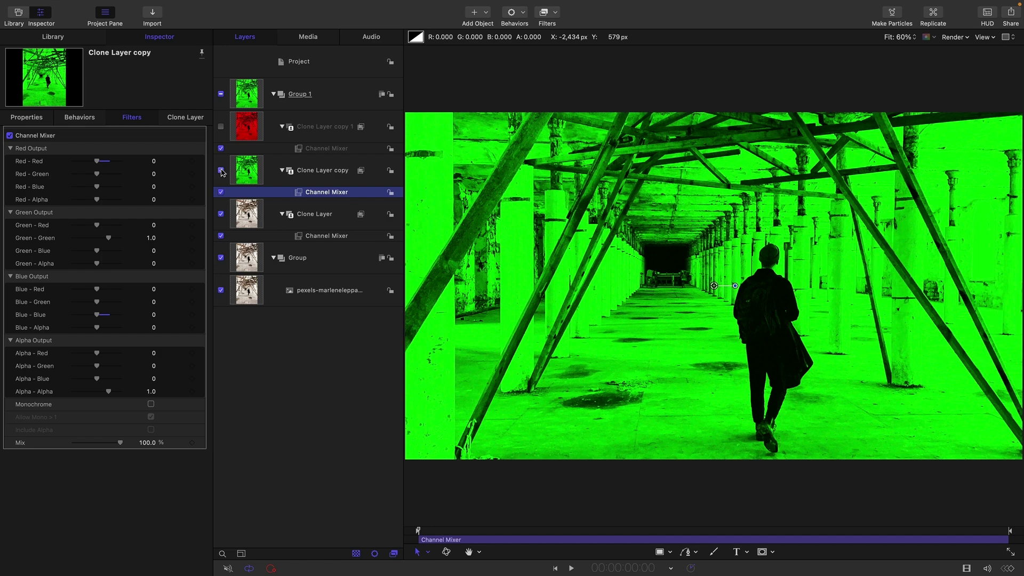
{"action": "left_click", "coordinate": [221, 170]}
Make the bottom Clone Layer blue-only by setting Red-Red and Green-Green to 0.
{"action": "left_click", "coordinate": [315, 237]}
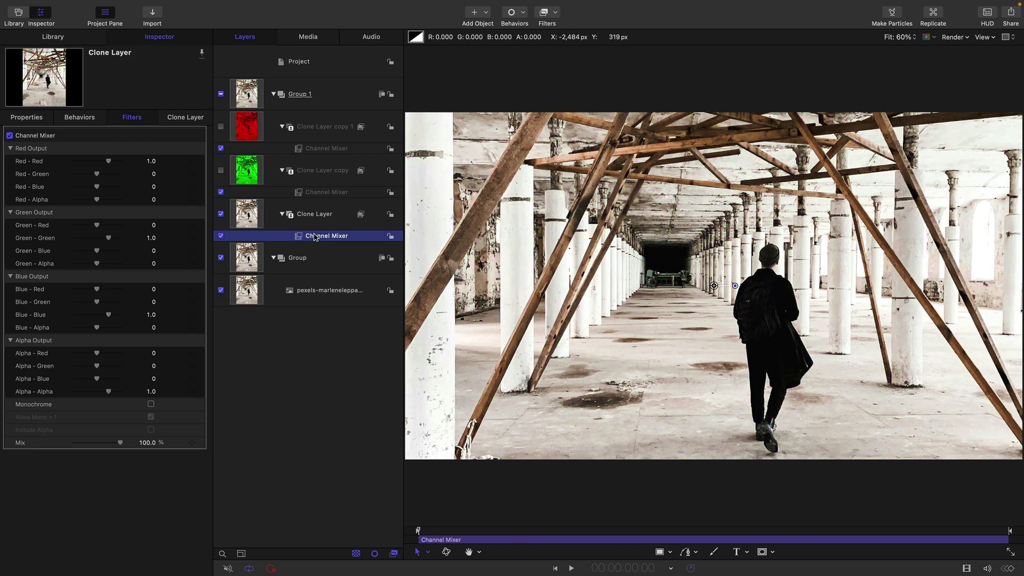
{"action": "left_click", "coordinate": [151, 161]}
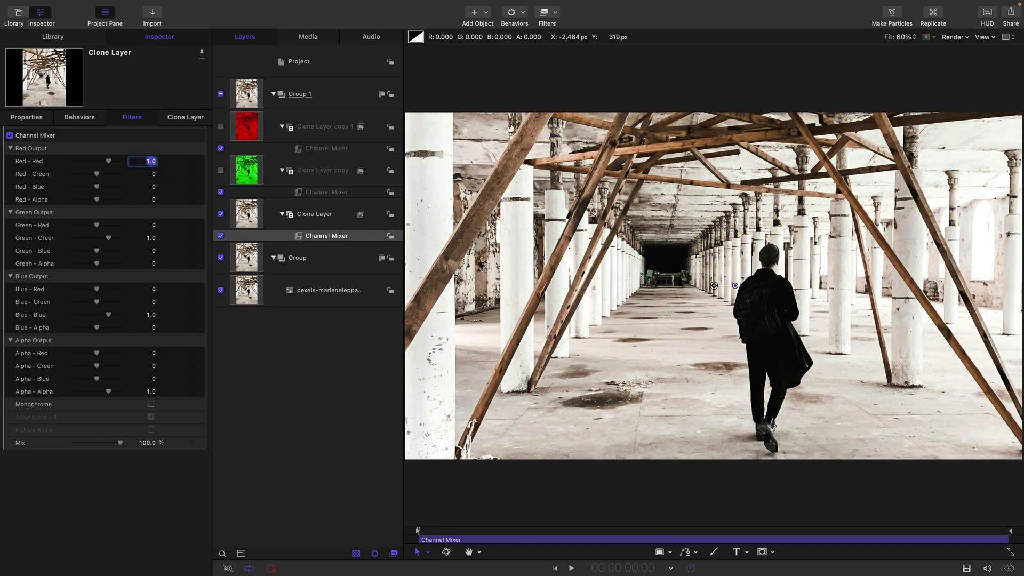
{"action": "type", "text": "0"}
{"action": "key", "text": "Return"}
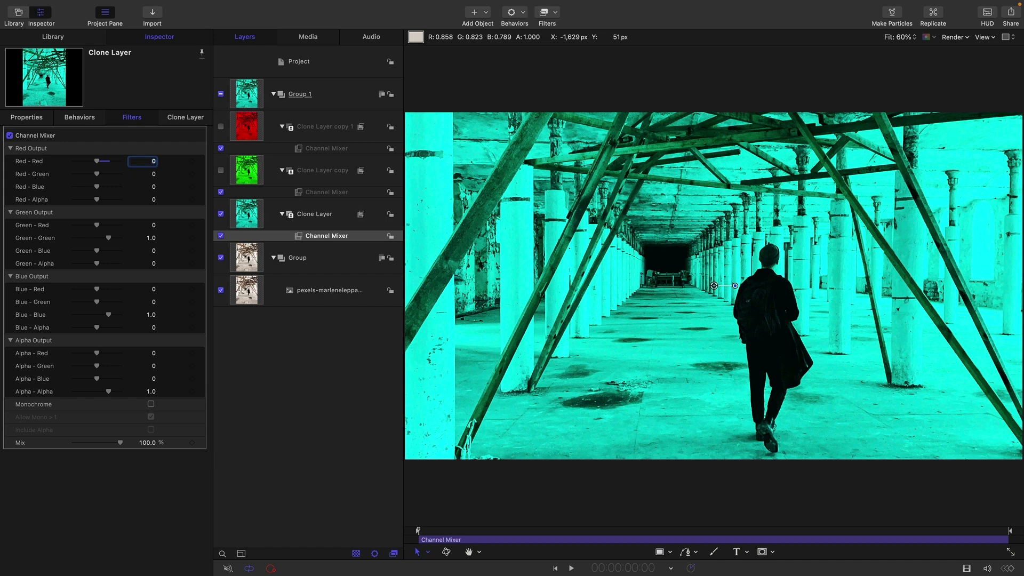
{"action": "left_click", "coordinate": [151, 238]}
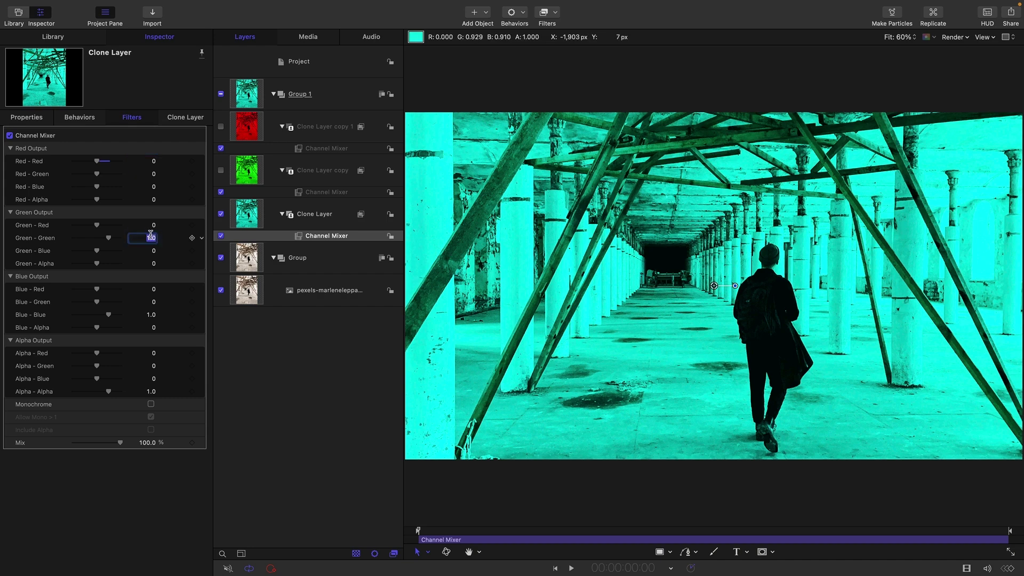
{"action": "type", "text": "0"}
{"action": "key", "text": "Return"}
Show both clone copies again and set their Blend Mode to Add.
{"action": "left_click", "coordinate": [220, 127]}
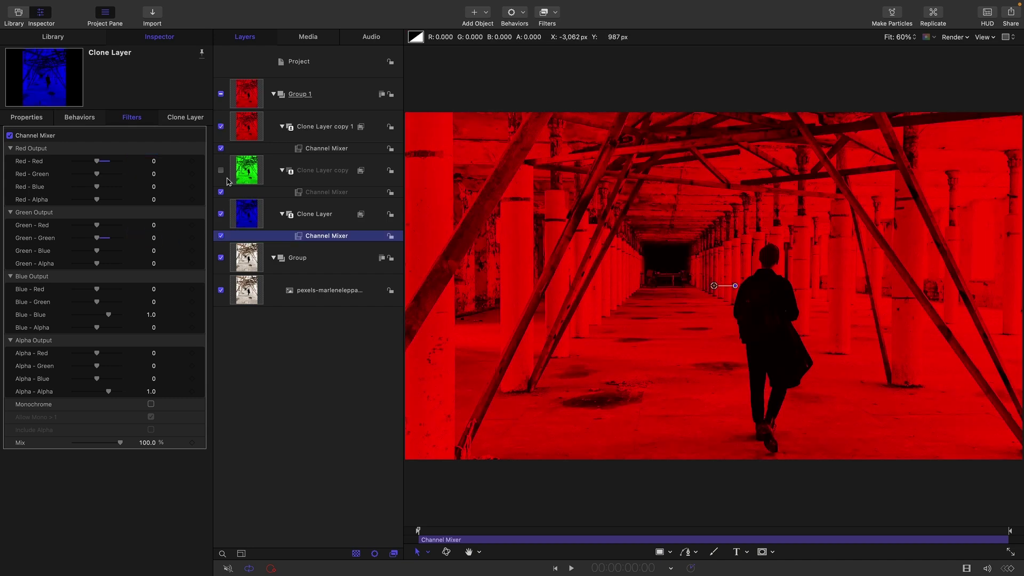
{"action": "left_click", "coordinate": [221, 171]}
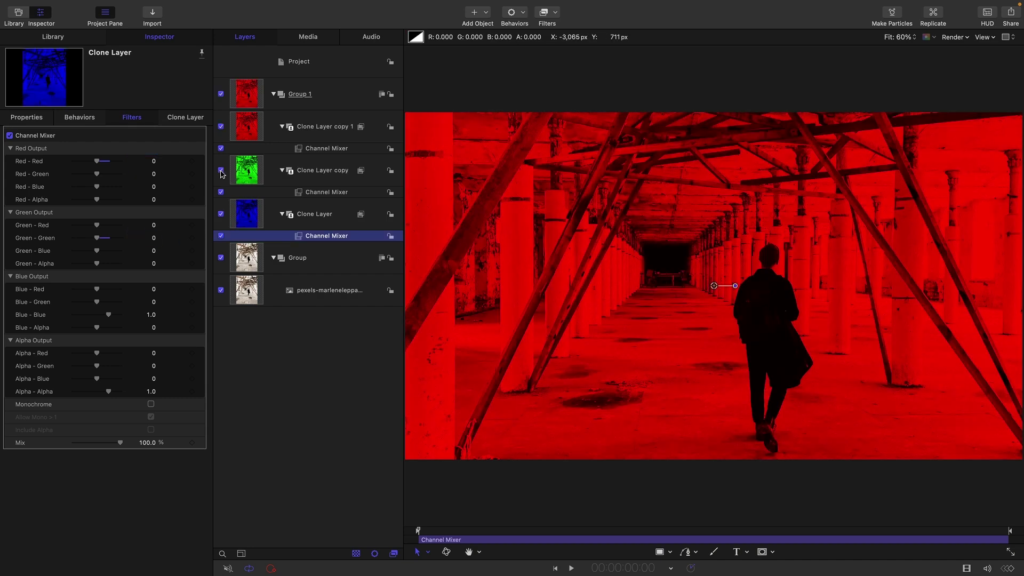
{"action": "left_click", "coordinate": [249, 124]}
{"action": "left_click", "coordinate": [250, 176], "text": "shift"}
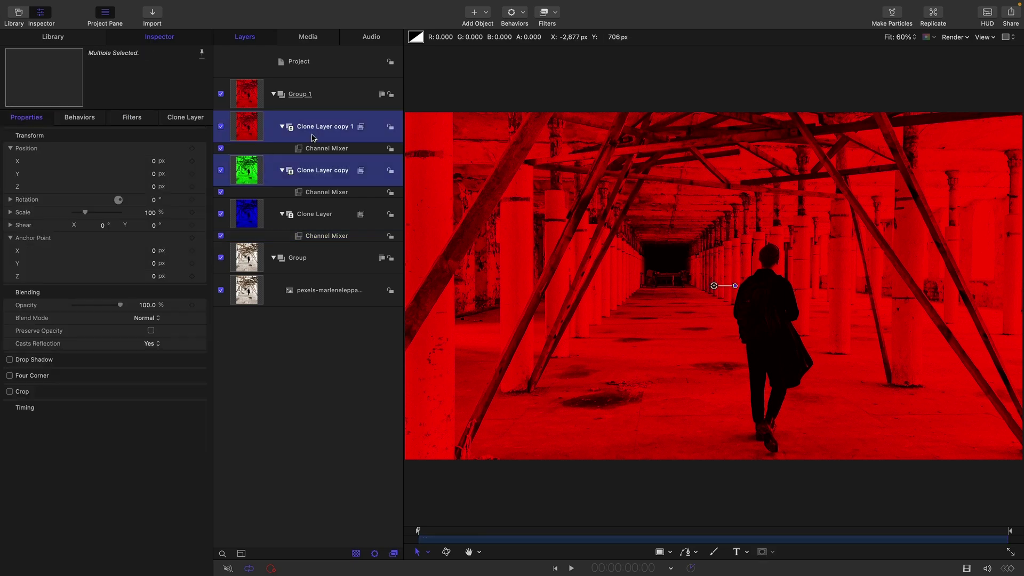
{"action": "left_click", "coordinate": [148, 319]}
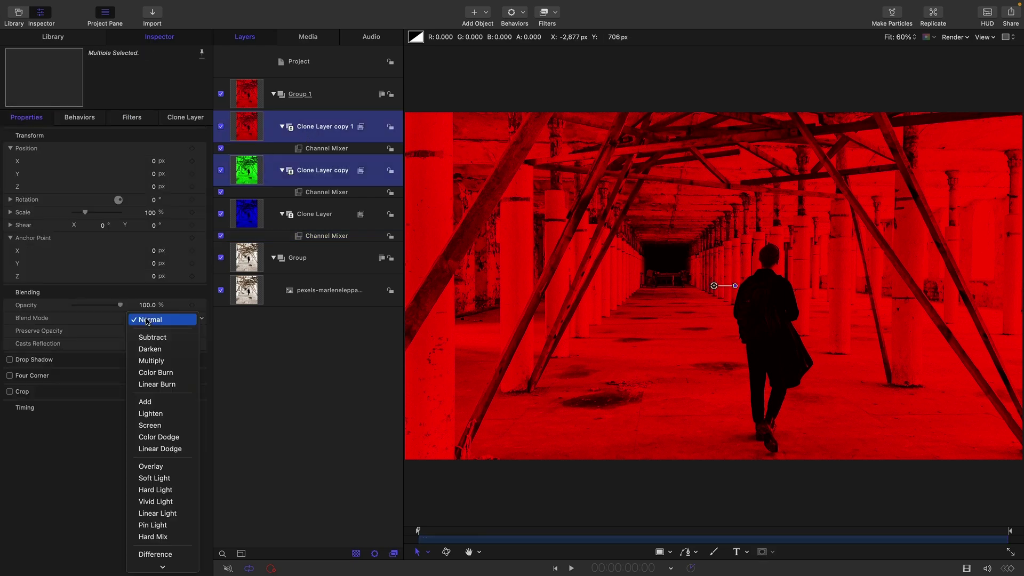
{"action": "left_click", "coordinate": [145, 402]}
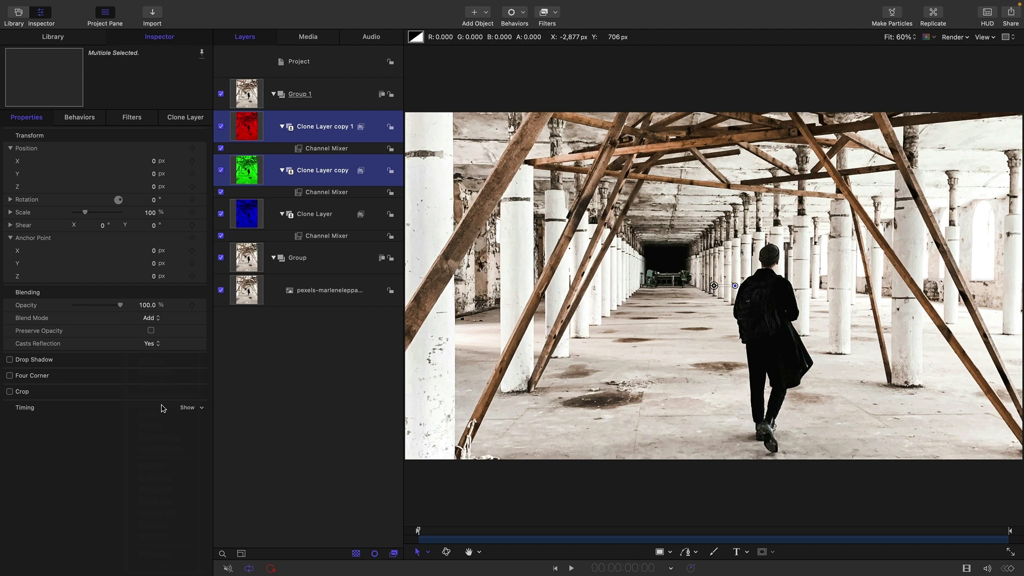
Collapse Group 1 and the photo Group, then toggle Group 1 to compare with the original.
{"action": "left_click", "coordinate": [274, 95]}
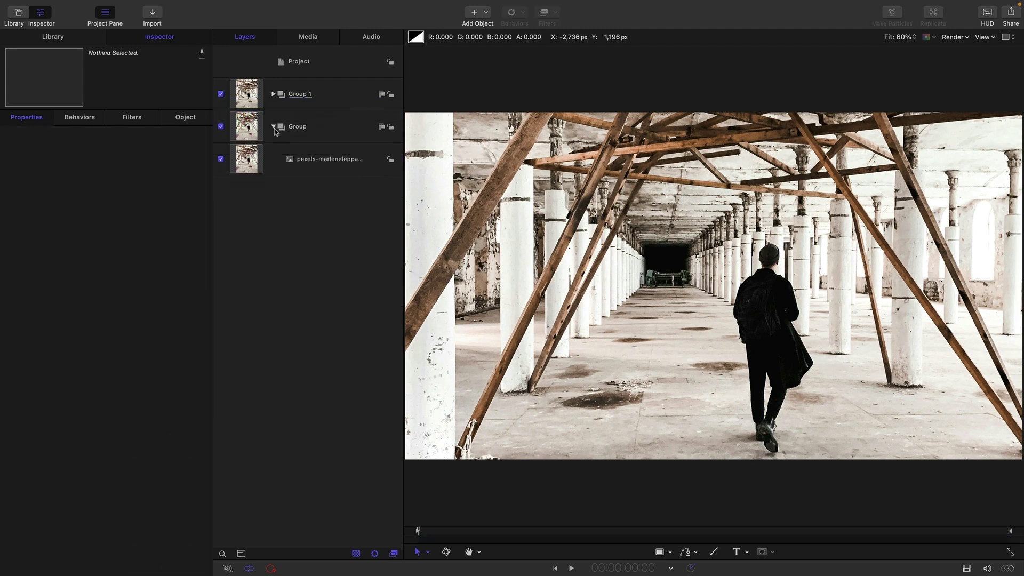
{"action": "left_click", "coordinate": [274, 127]}
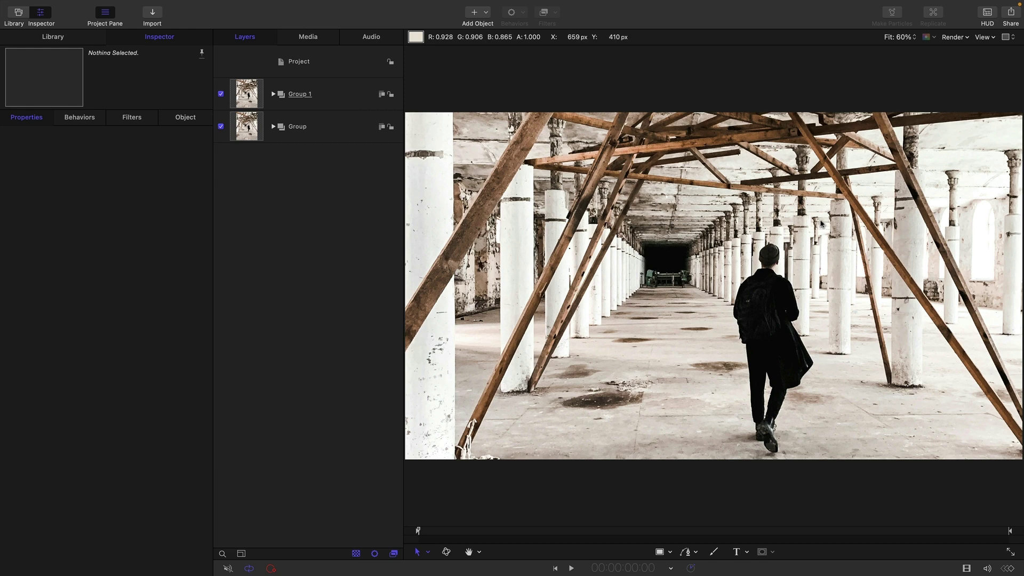
{"action": "left_click", "coordinate": [221, 94]}
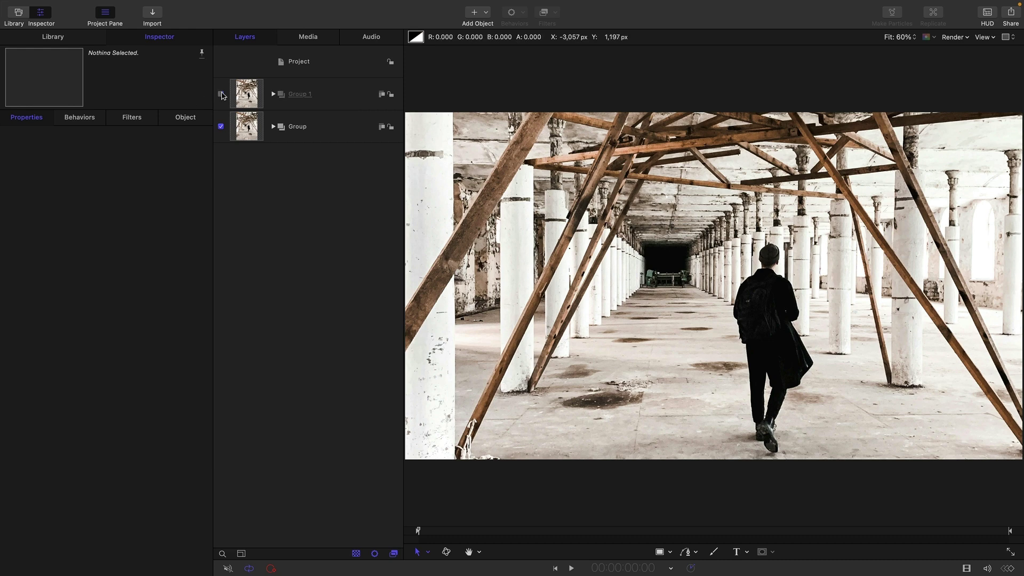
{"action": "left_click", "coordinate": [220, 95]}
{"action": "left_click", "coordinate": [273, 94]}
{"action": "left_click", "coordinate": [320, 126]}
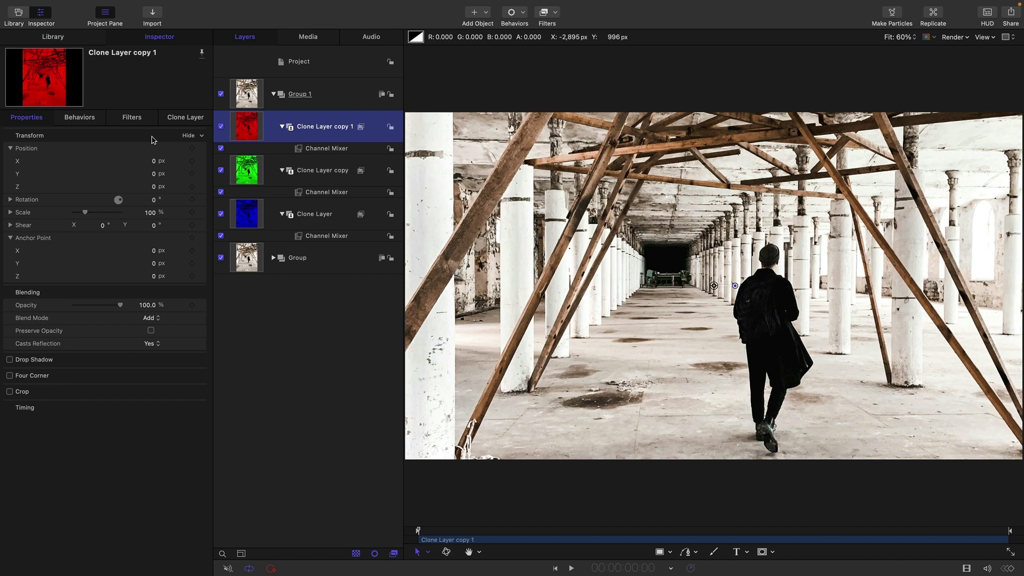
{"action": "left_click_drag", "start_coordinate": [152, 161], "coordinate": [179, 161]}
{"action": "key", "text": "Down"}
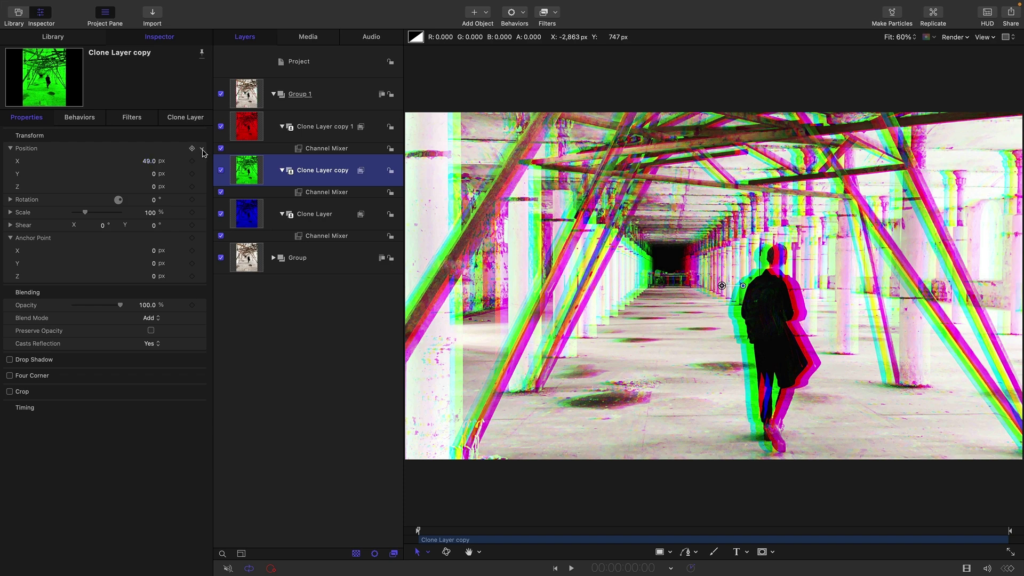
{"action": "left_click", "coordinate": [203, 152]}
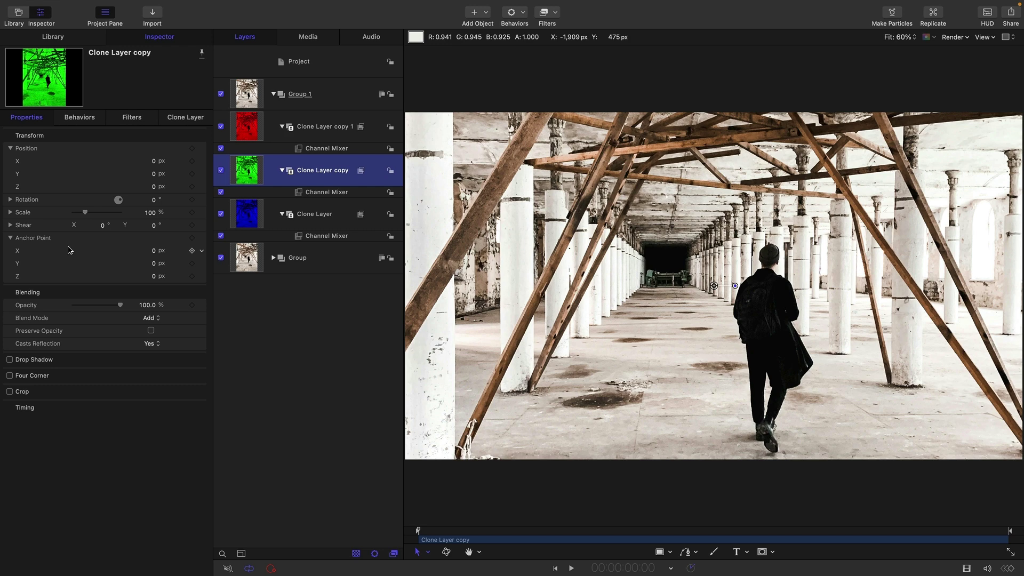
Add the green clone copy's Rotation to a new slider in a new Rig.
{"action": "left_click", "coordinate": [11, 200]}
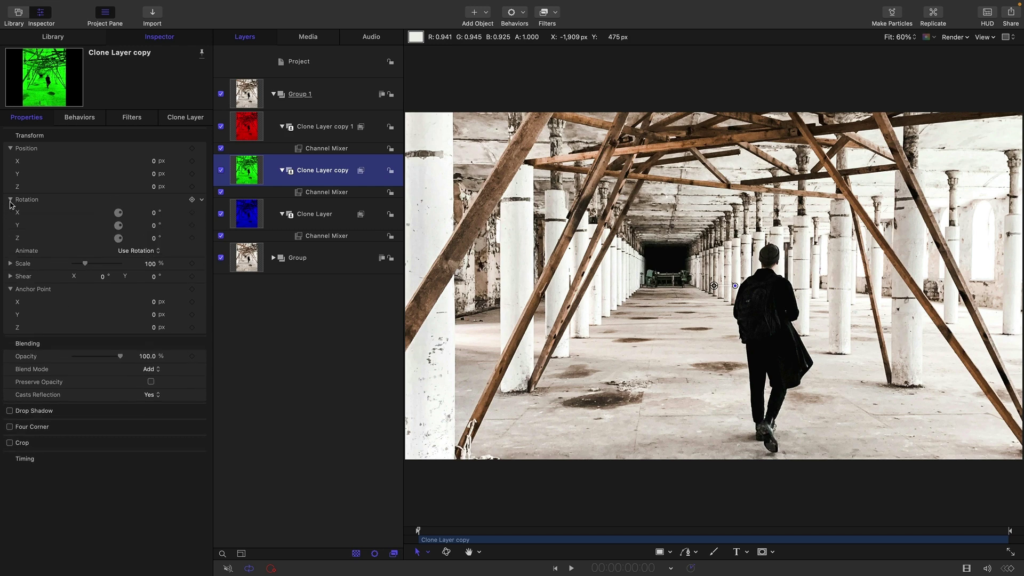
{"action": "left_click", "coordinate": [11, 200]}
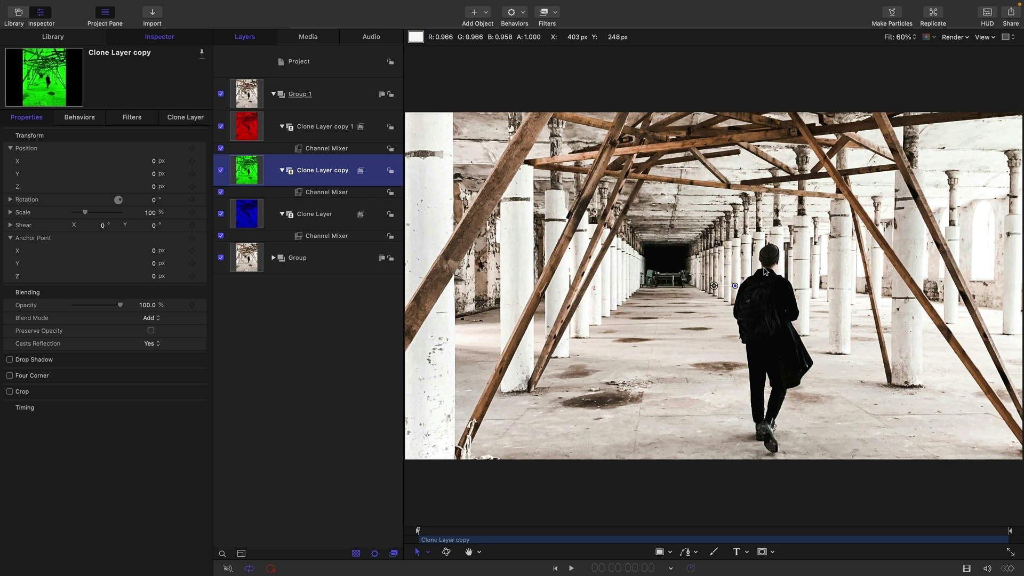
{"action": "left_click", "coordinate": [203, 200]}
{"action": "mouse_move", "coordinate": [255, 322]}
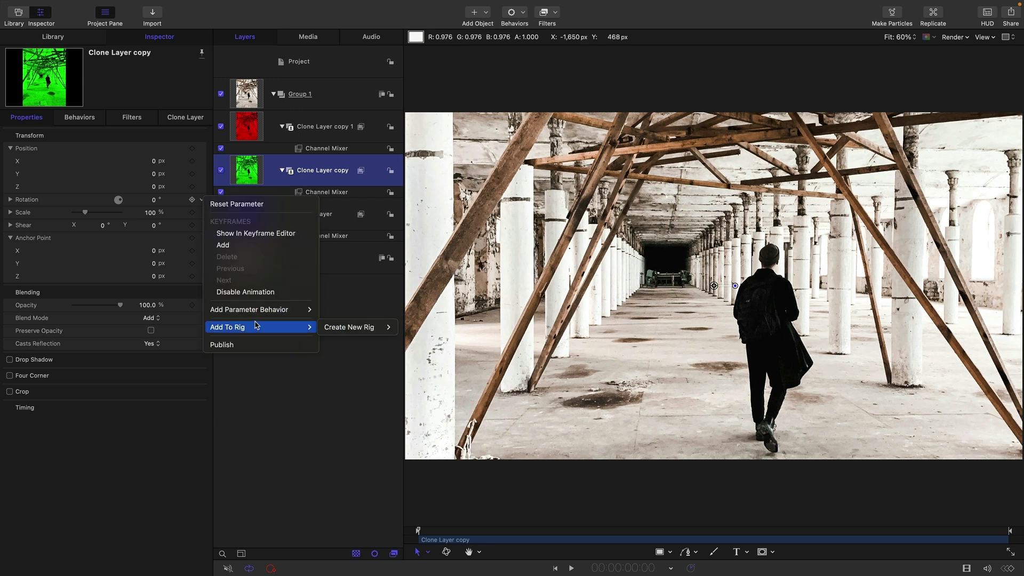
{"action": "mouse_move", "coordinate": [366, 331]}
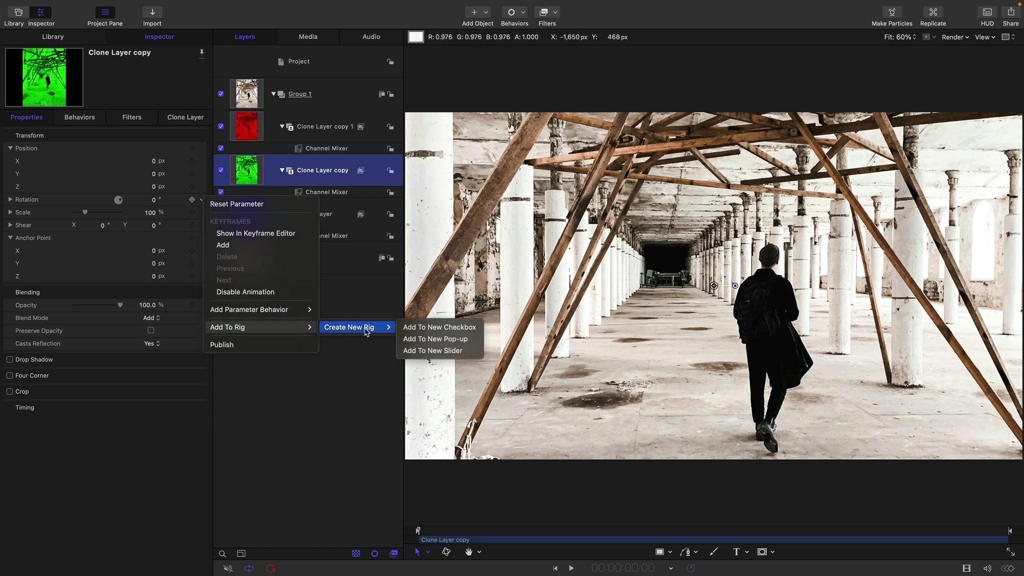
{"action": "left_click", "coordinate": [436, 352]}
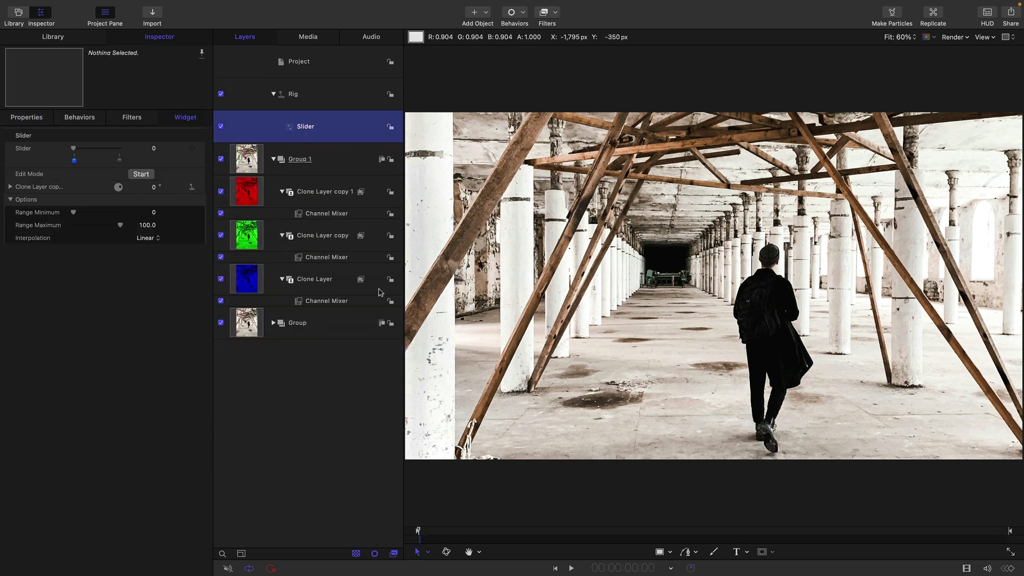
Add the red clone copy's Rotation to the same rig slider.
{"action": "left_click", "coordinate": [246, 195]}
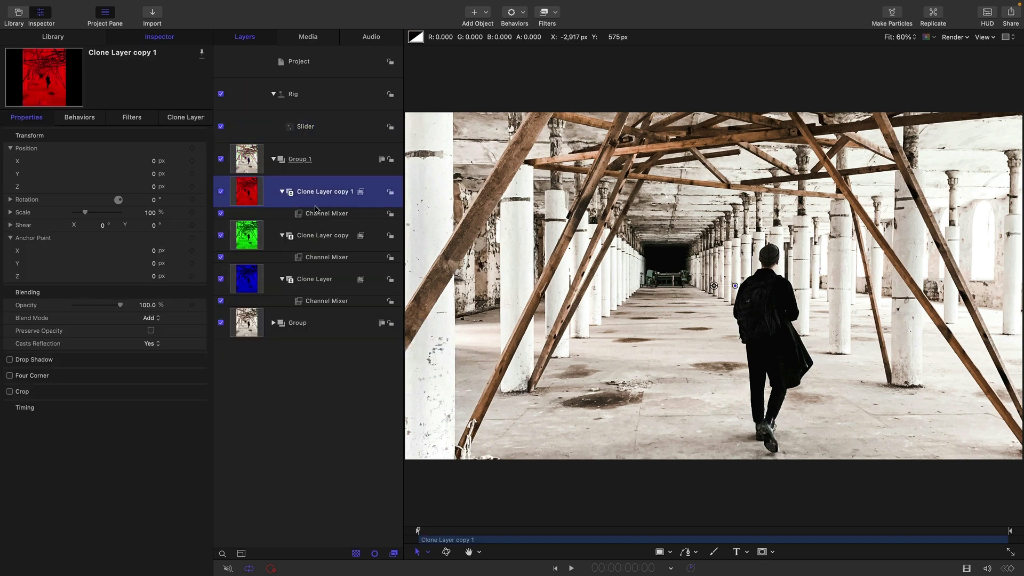
{"action": "left_click", "coordinate": [201, 201]}
{"action": "mouse_move", "coordinate": [245, 333]}
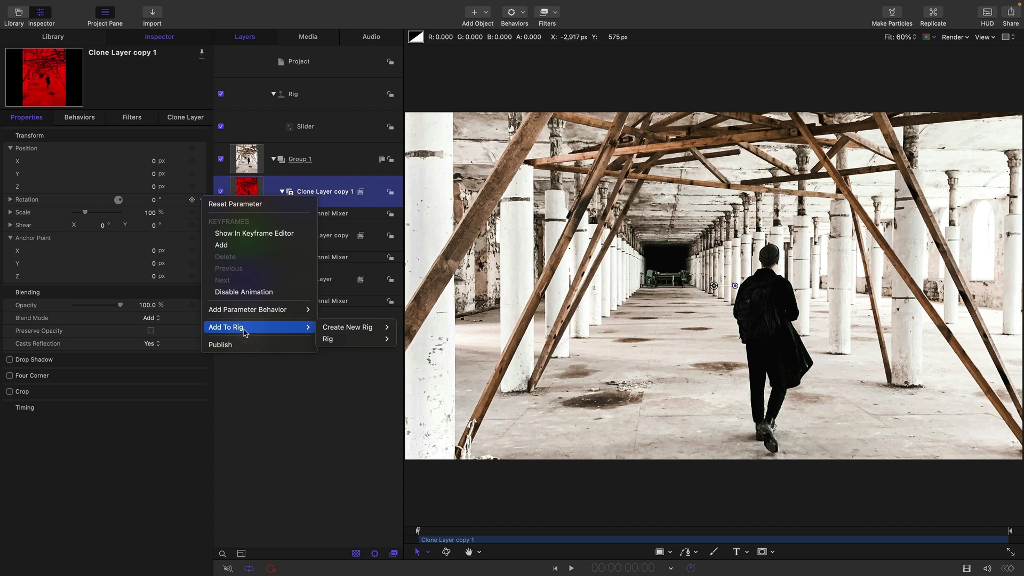
{"action": "mouse_move", "coordinate": [333, 339]}
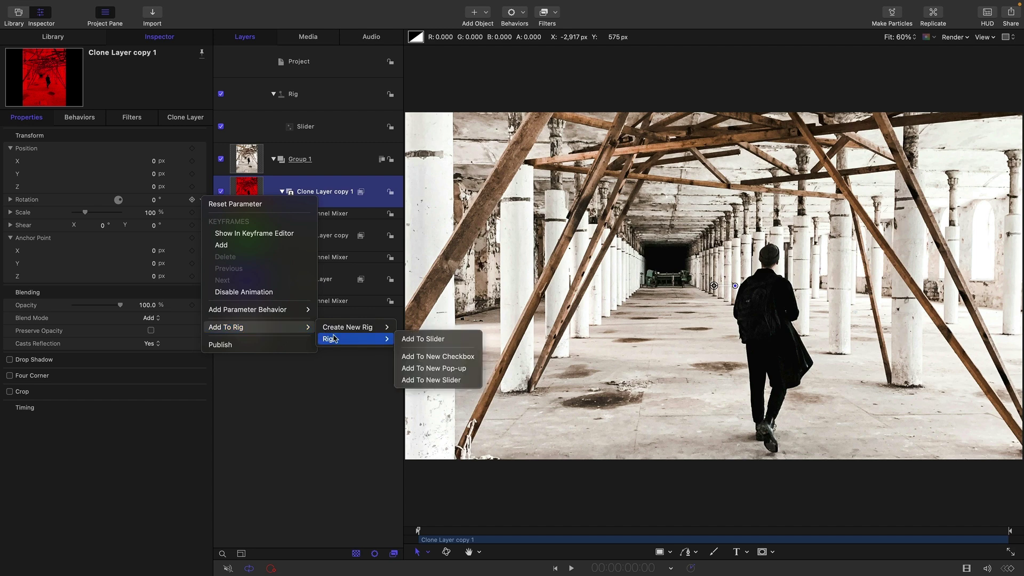
{"action": "left_click", "coordinate": [416, 340]}
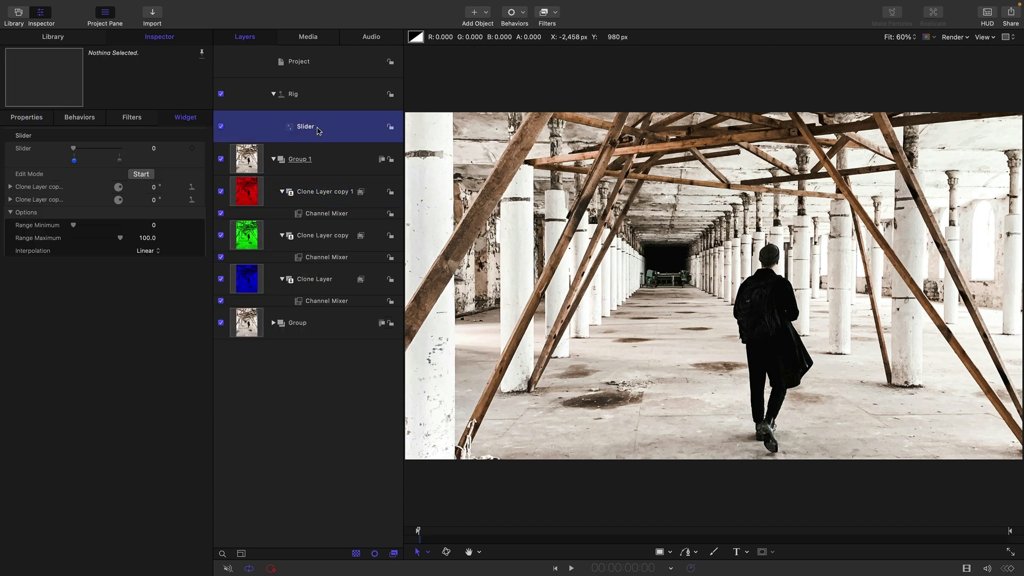
Set the slider minimum to -100 and the two clone rotations to 10° and -10°.
{"action": "left_click", "coordinate": [153, 225]}
{"action": "left_click", "coordinate": [153, 225]}
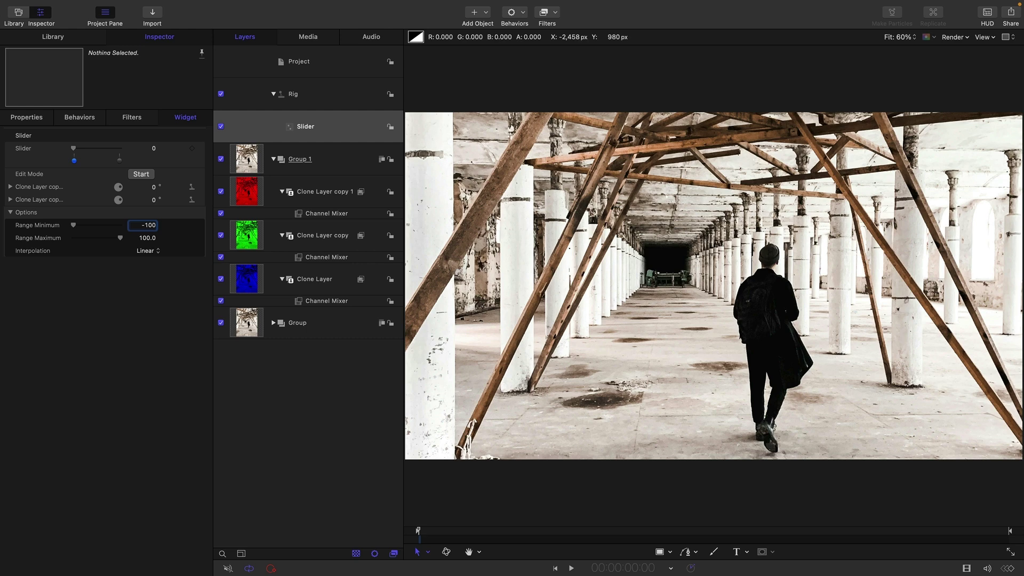
{"action": "key", "text": "Return"}
{"action": "left_click", "coordinate": [153, 187]}
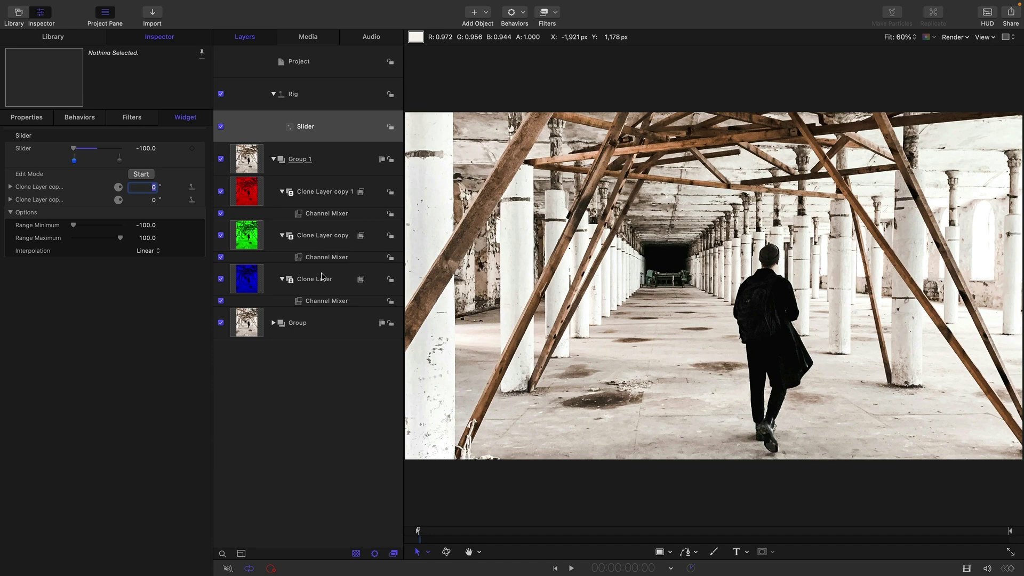
{"action": "type", "text": "10"}
{"action": "key", "text": "Tab"}
{"action": "type", "text": "-"}
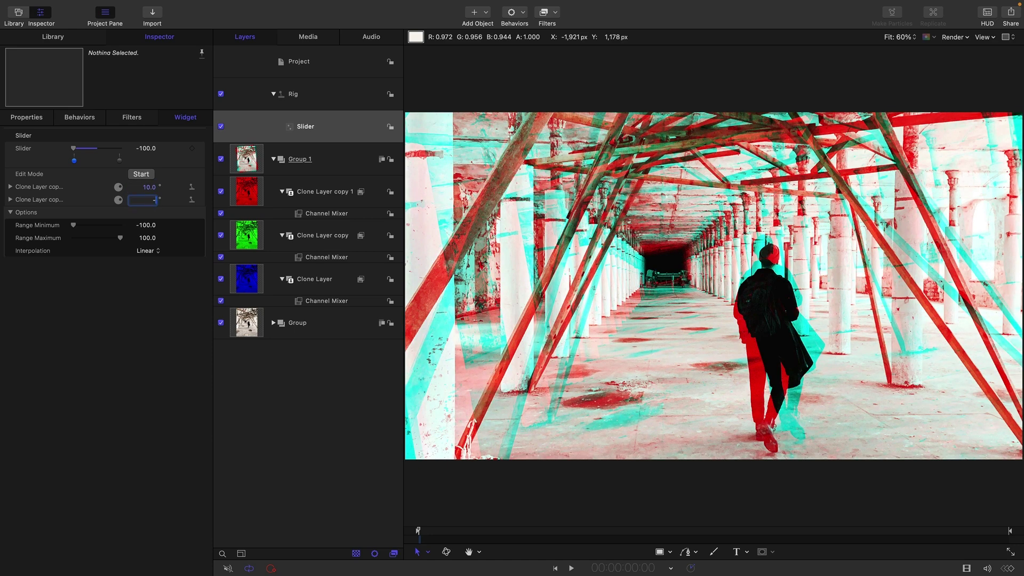
{"action": "type", "text": "10"}
{"action": "key", "text": "Return"}
At the slider's 100 snapshot, set the clone rotations to -10° and 10°.
{"action": "left_click", "coordinate": [120, 160]}
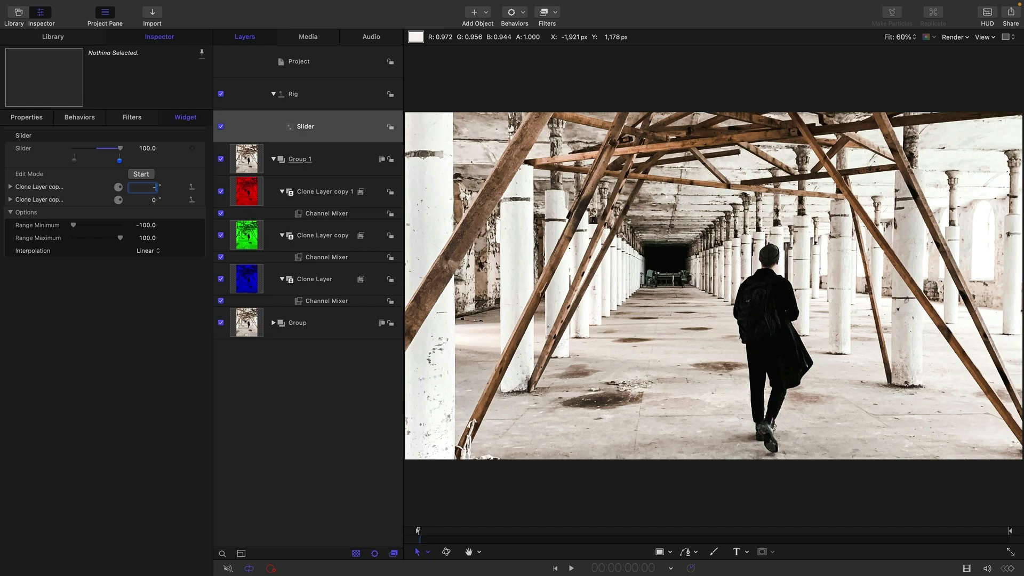
{"action": "key", "text": "Tab"}
{"action": "type", "text": "10"}
{"action": "key", "text": "Return"}
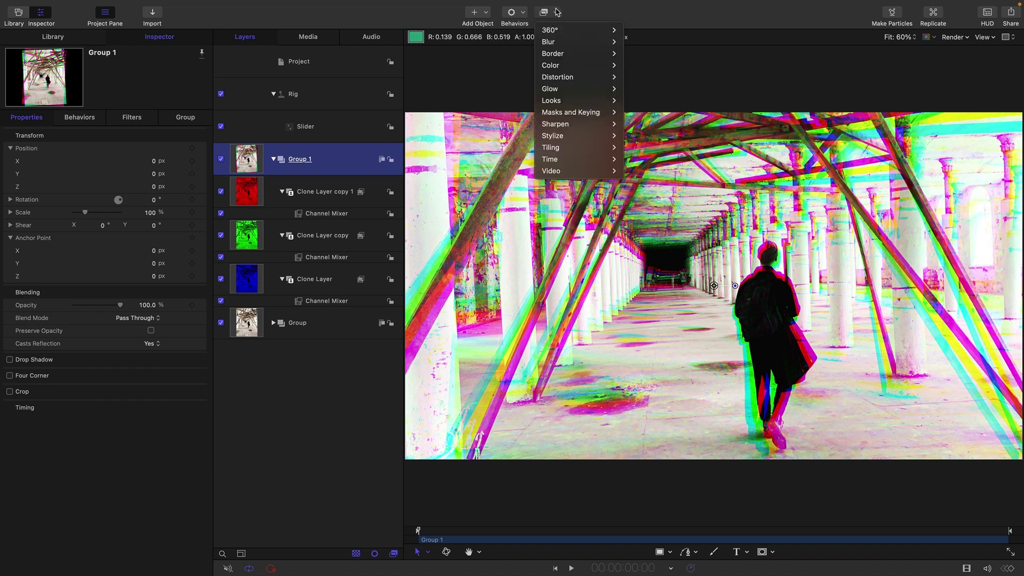
Give Group 1 a Zoom Blur with Amount 4.0 and Crop enabled.
{"action": "mouse_move", "coordinate": [563, 46]}
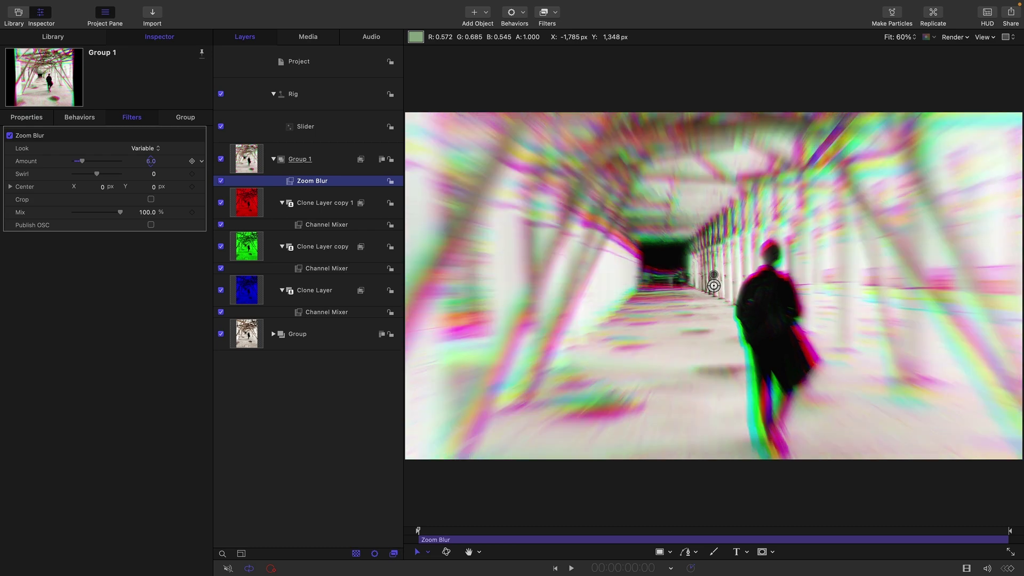
{"action": "left_click", "coordinate": [151, 160]}
{"action": "type", "text": "0"}
{"action": "key", "text": "Return"}
{"action": "type", "text": "4"}
{"action": "key", "text": "Return"}
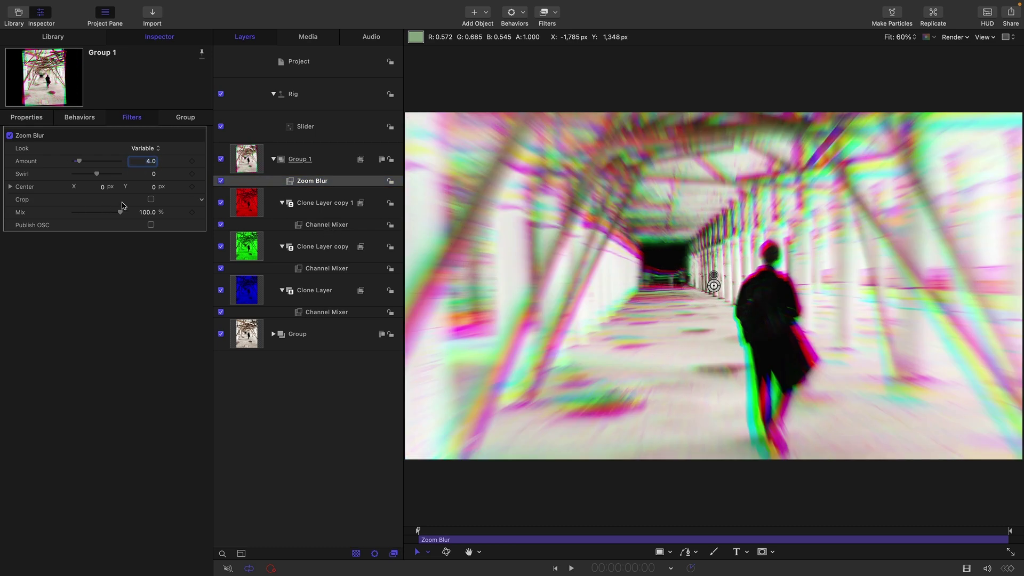
{"action": "left_click", "coordinate": [151, 199]}
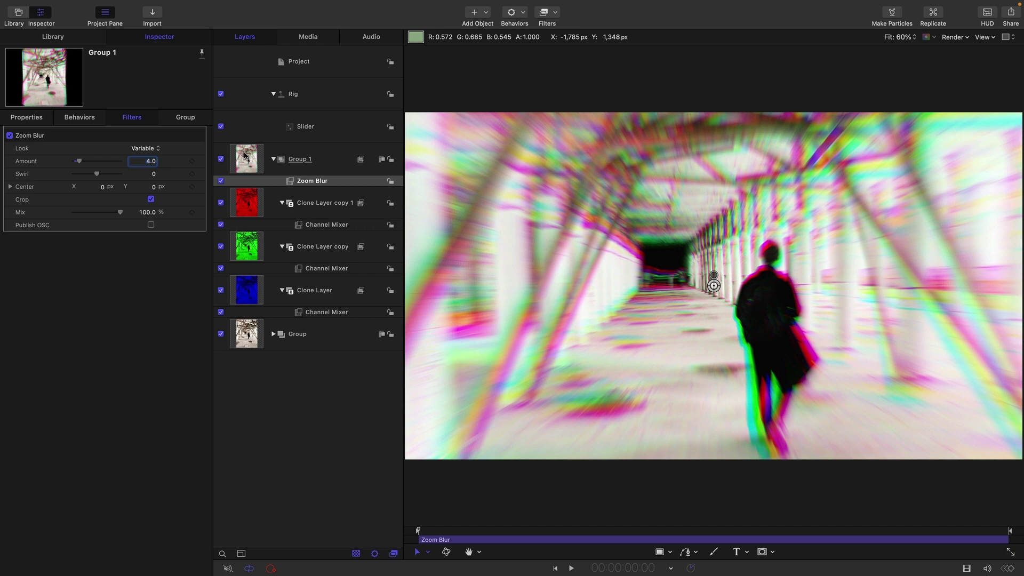
Draw an elliptical Circle Mask on Group 1 around the walking man.
{"action": "left_click", "coordinate": [245, 156]}
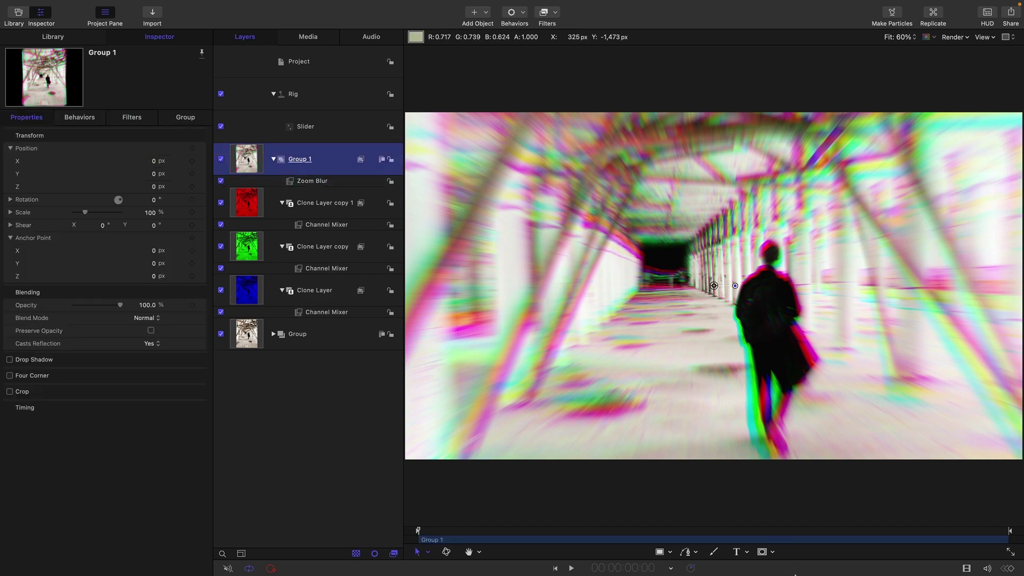
{"action": "left_click", "coordinate": [762, 551]}
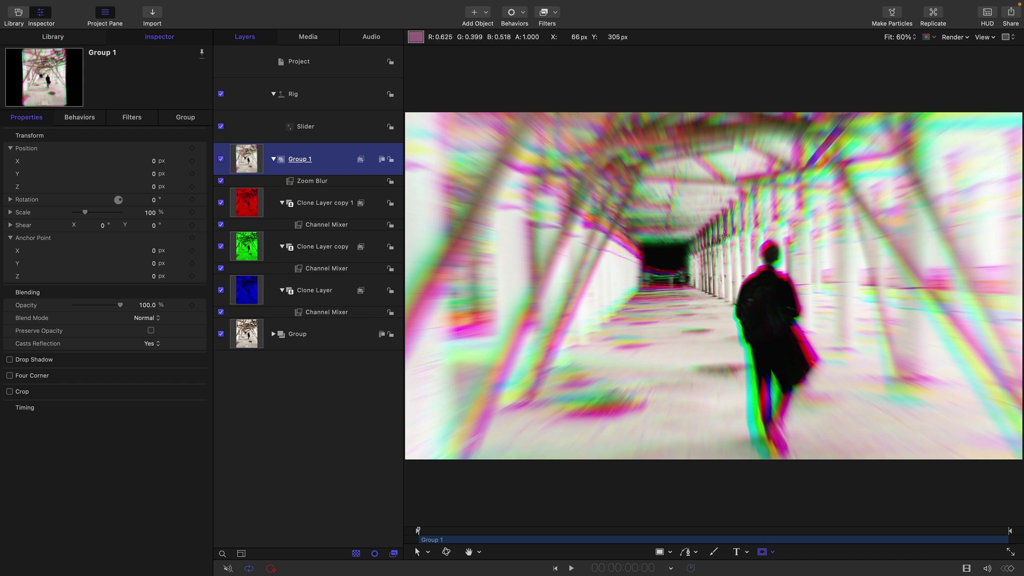
{"action": "left_click_drag", "start_coordinate": [723, 231], "coordinate": [835, 483]}
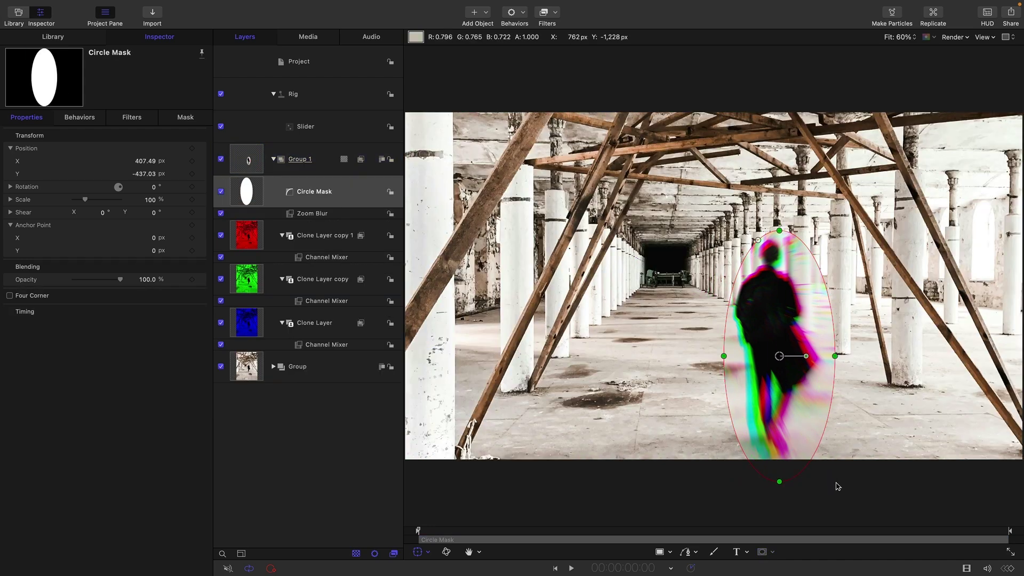
Invert the circle mask and feather its edge to 454.
{"action": "left_click", "coordinate": [185, 118]}
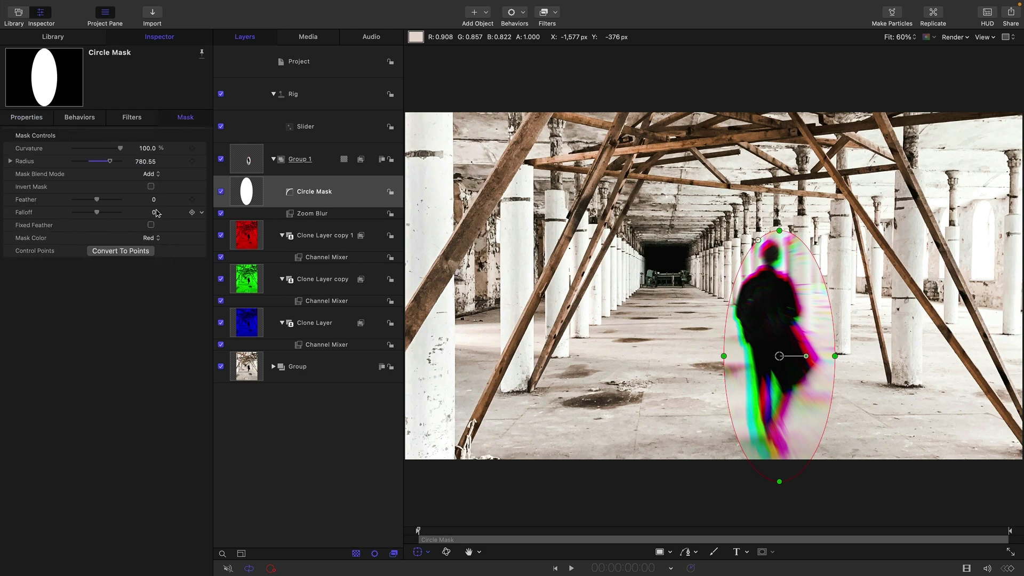
{"action": "left_click", "coordinate": [151, 186]}
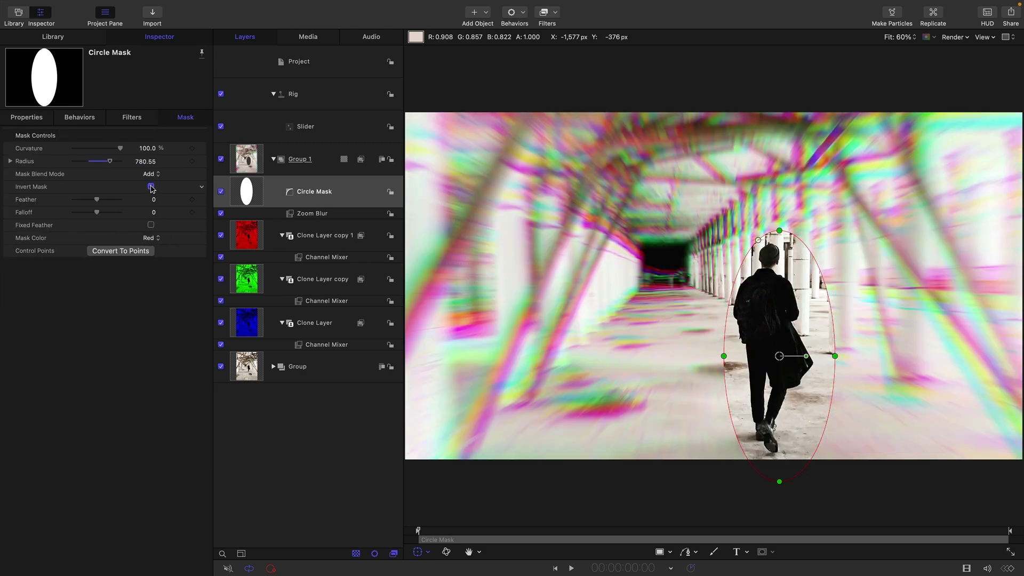
{"action": "mouse_move", "coordinate": [154, 199]}
{"action": "left_mouse_down"}
{"action": "mouse_move", "coordinate": [202, 200]}
{"action": "mouse_move", "coordinate": [153, 203]}
{"action": "left_mouse_up"}
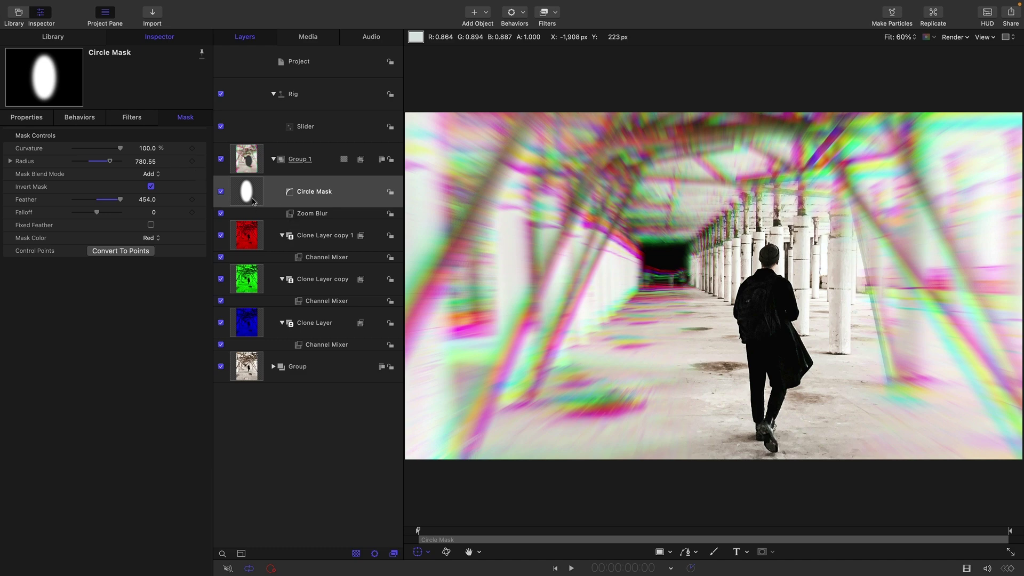
Move the Zoom Blur centre onto the man and reset the Circle Mask's position.
{"action": "left_click", "coordinate": [292, 215]}
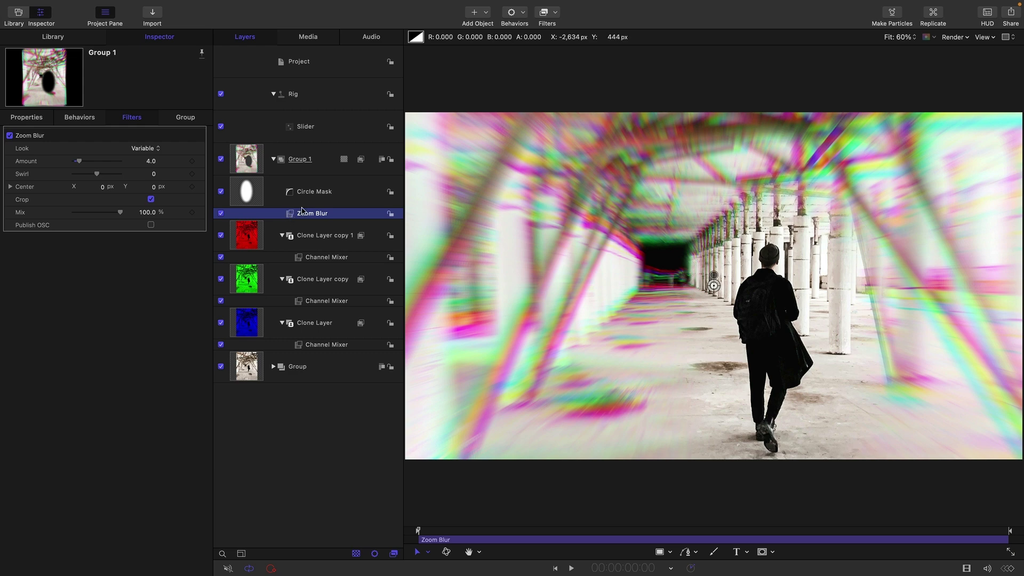
{"action": "left_click_drag", "start_coordinate": [715, 286], "coordinate": [761, 315]}
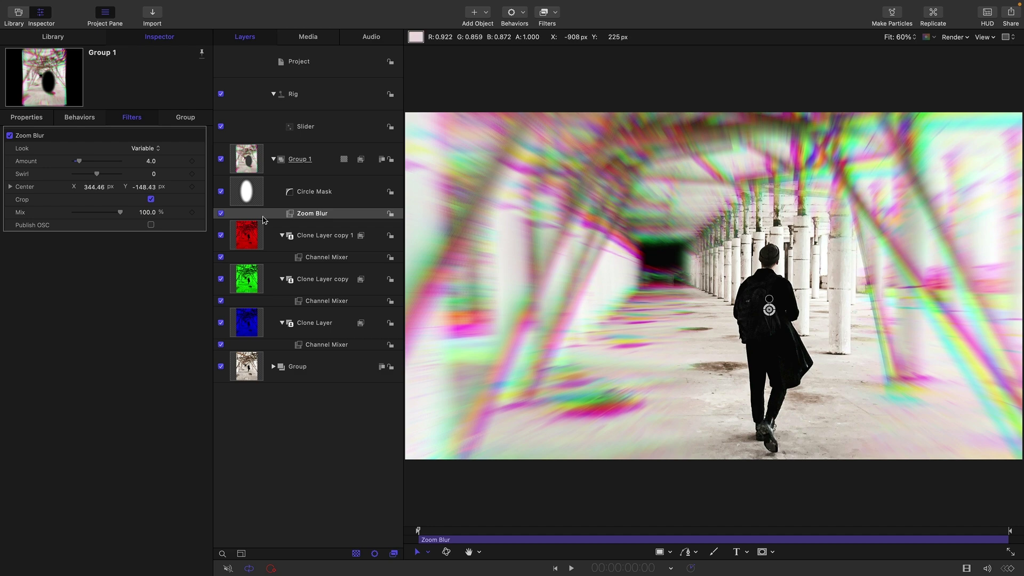
{"action": "left_click", "coordinate": [251, 196]}
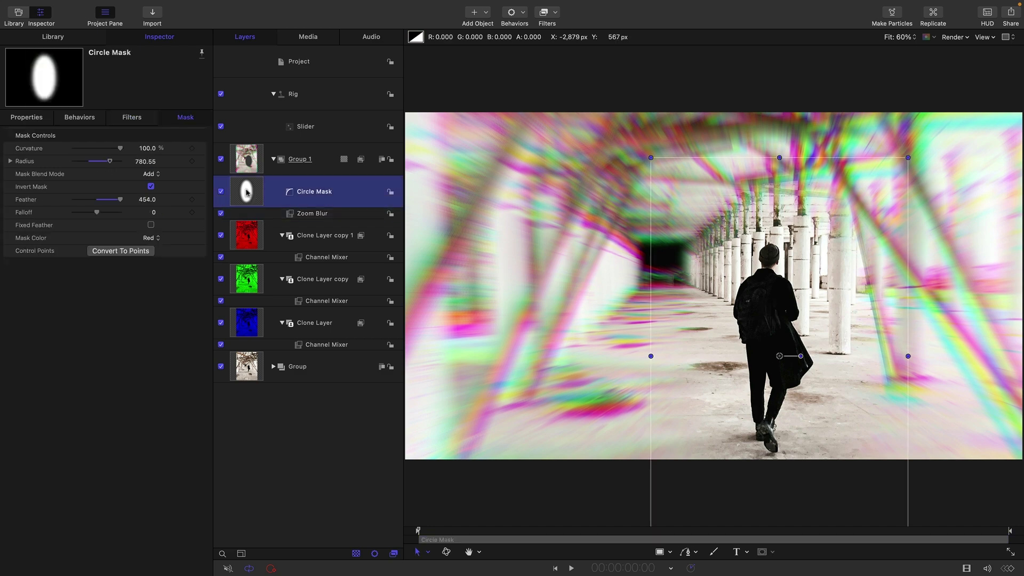
{"action": "left_click", "coordinate": [35, 118]}
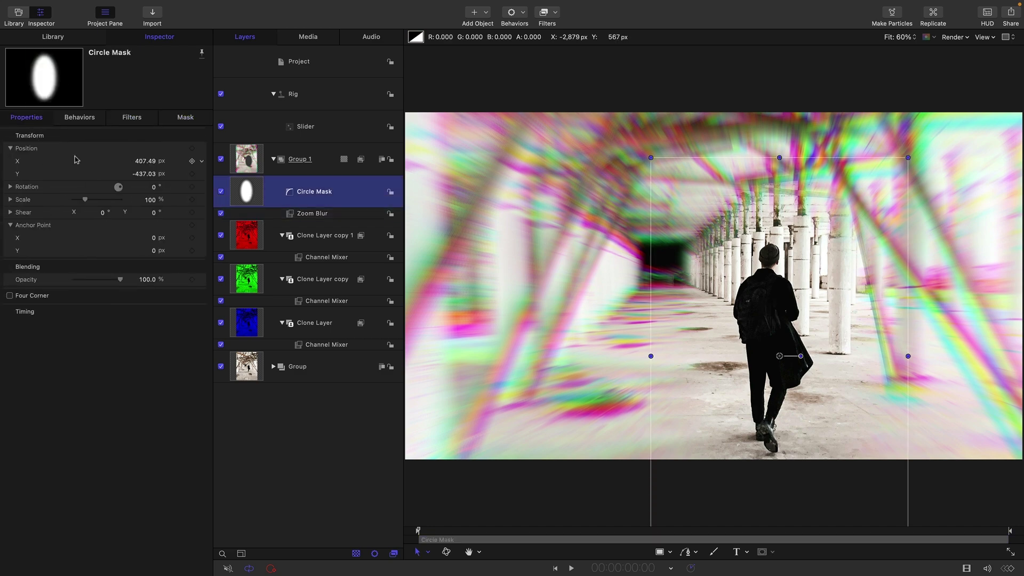
{"action": "left_click", "coordinate": [204, 150]}
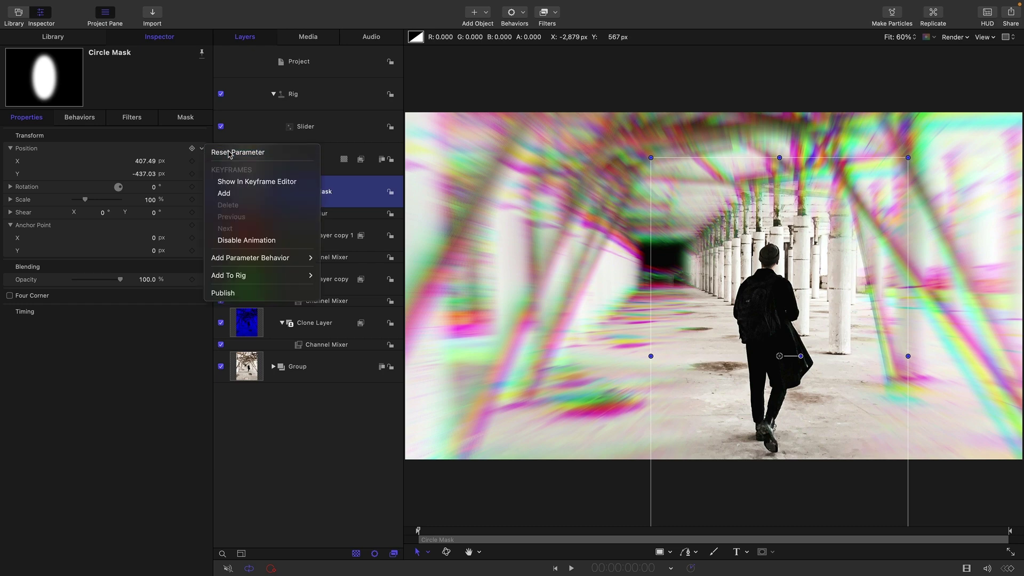
{"action": "left_click", "coordinate": [228, 152]}
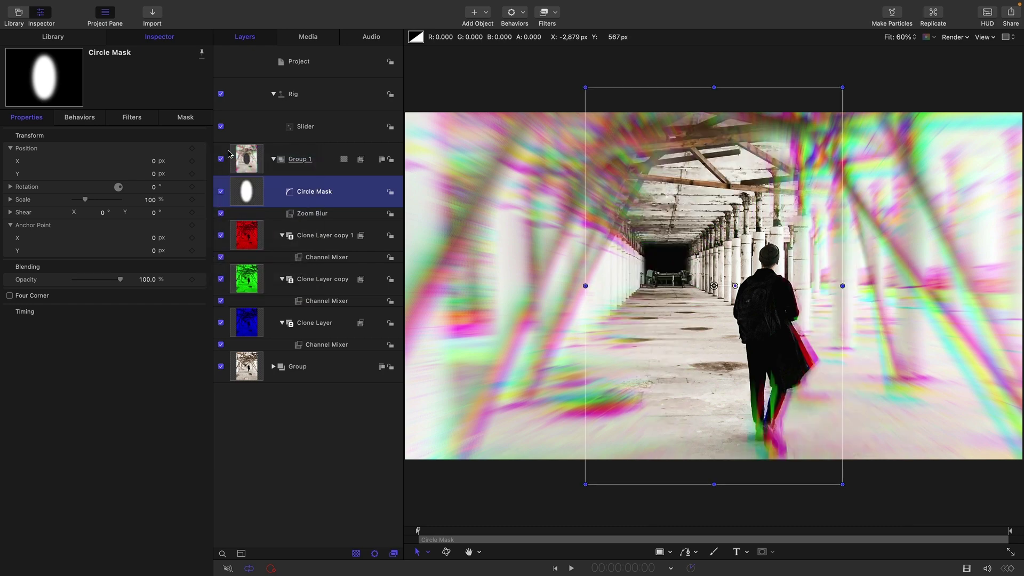
Link the mask's Position X to Group 1's Zoom Blur Center X with offset -0.5.
{"action": "left_click", "coordinate": [202, 162]}
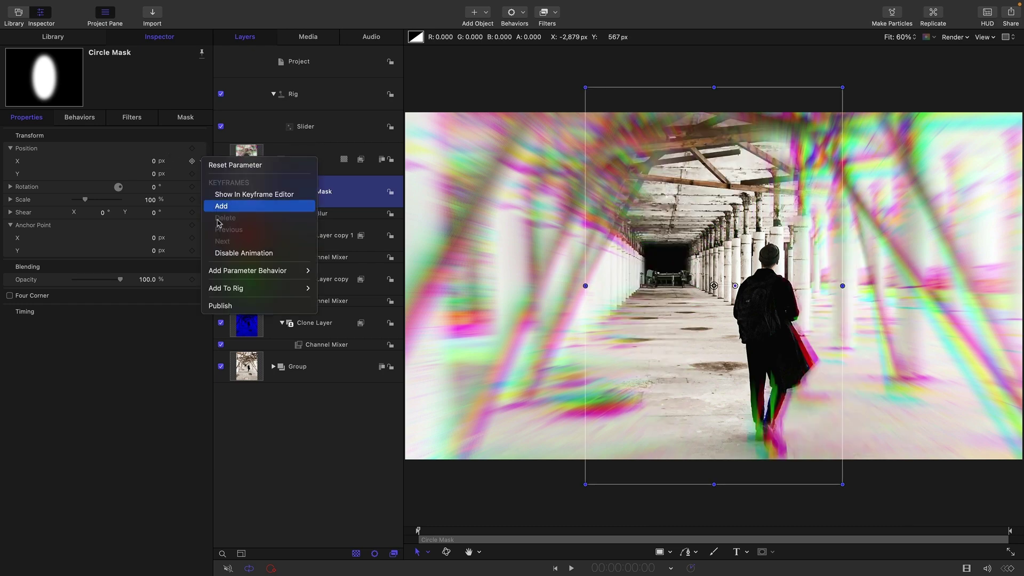
{"action": "mouse_move", "coordinate": [288, 270]}
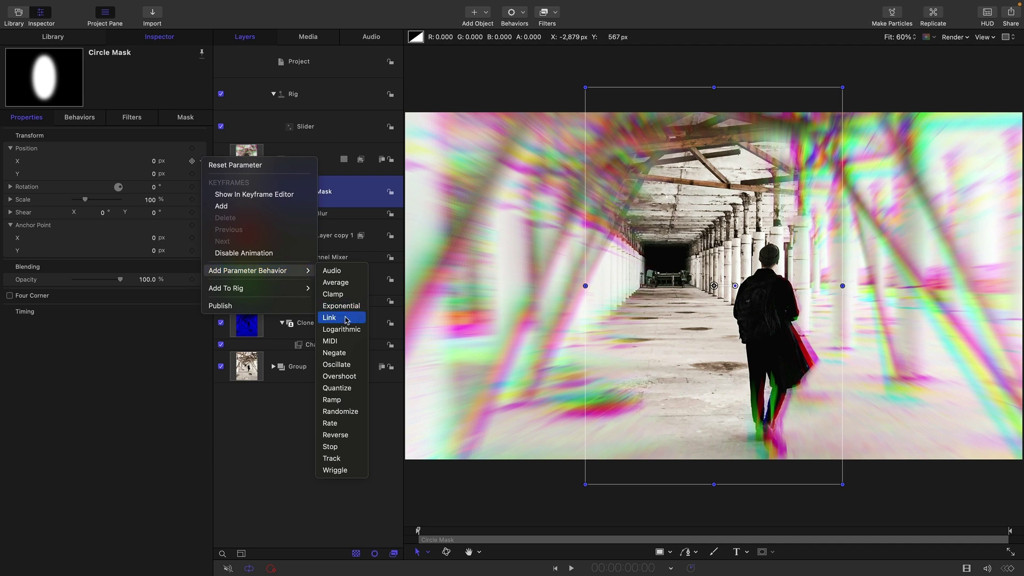
{"action": "left_click", "coordinate": [329, 317]}
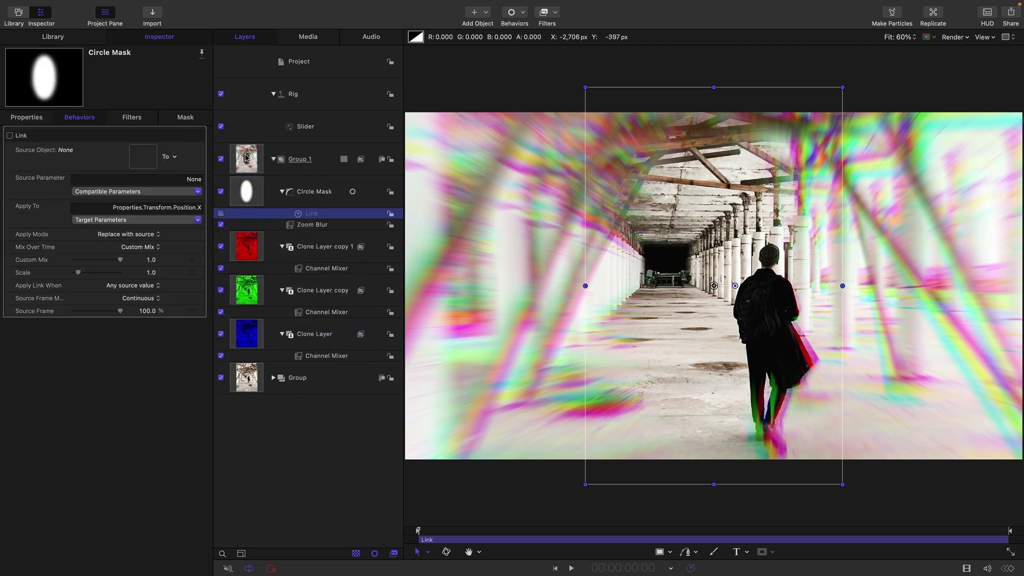
{"action": "left_click_drag", "start_coordinate": [246, 157], "coordinate": [144, 156]}
{"action": "left_click", "coordinate": [122, 192]}
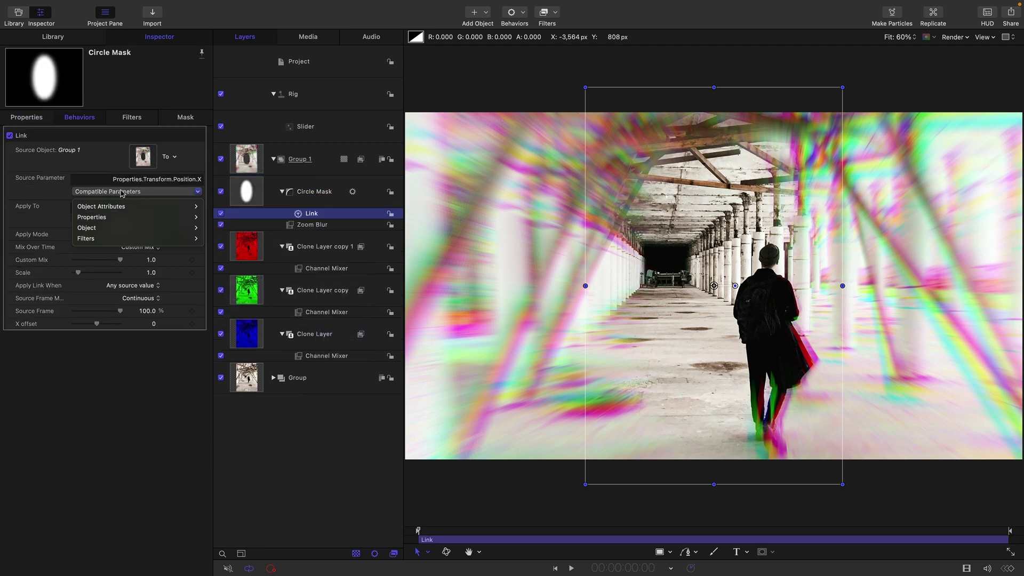
{"action": "mouse_move", "coordinate": [83, 239]}
{"action": "mouse_move", "coordinate": [235, 238]}
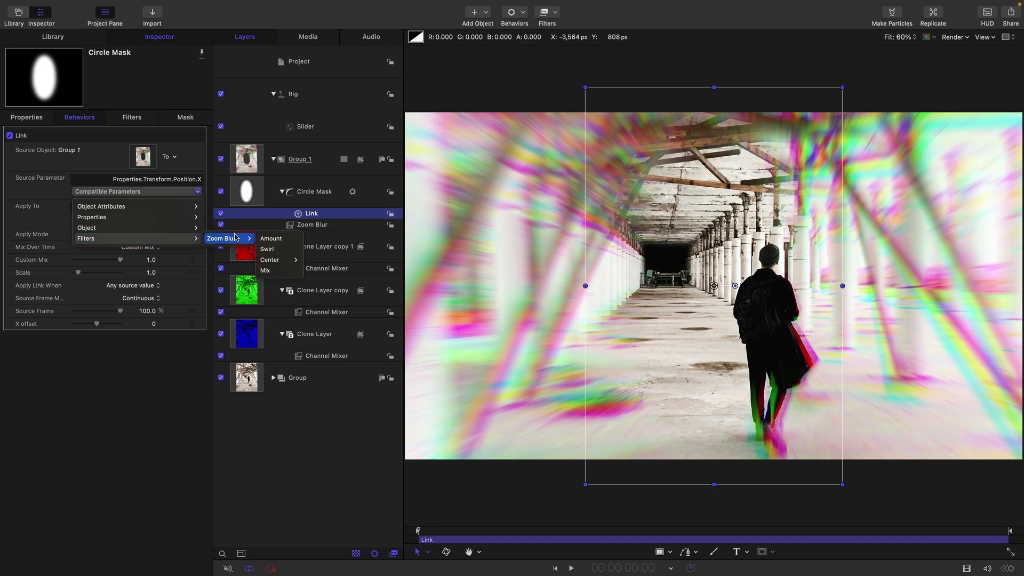
{"action": "mouse_move", "coordinate": [272, 260]}
{"action": "left_click", "coordinate": [307, 260]}
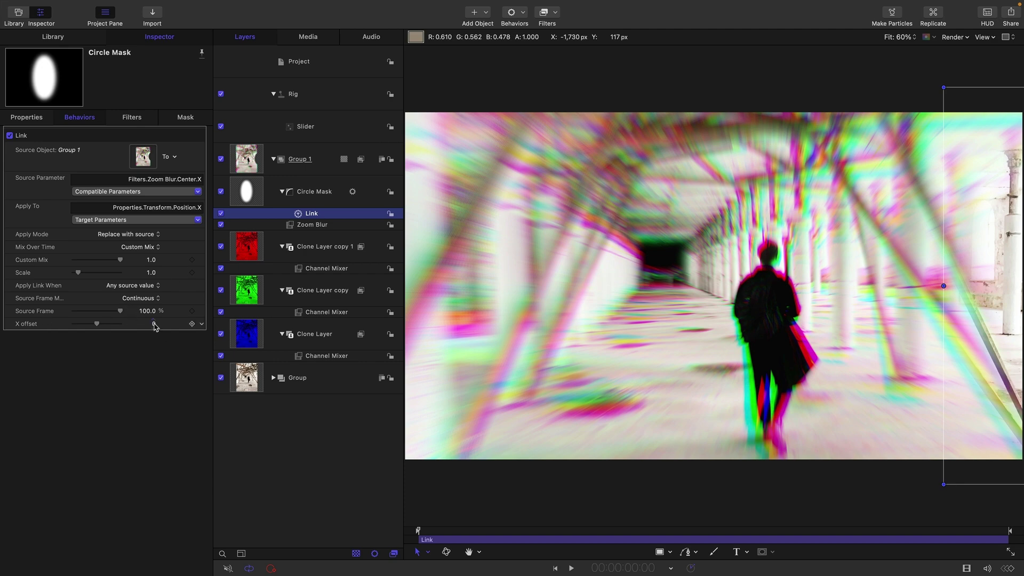
{"action": "left_click", "coordinate": [153, 323]}
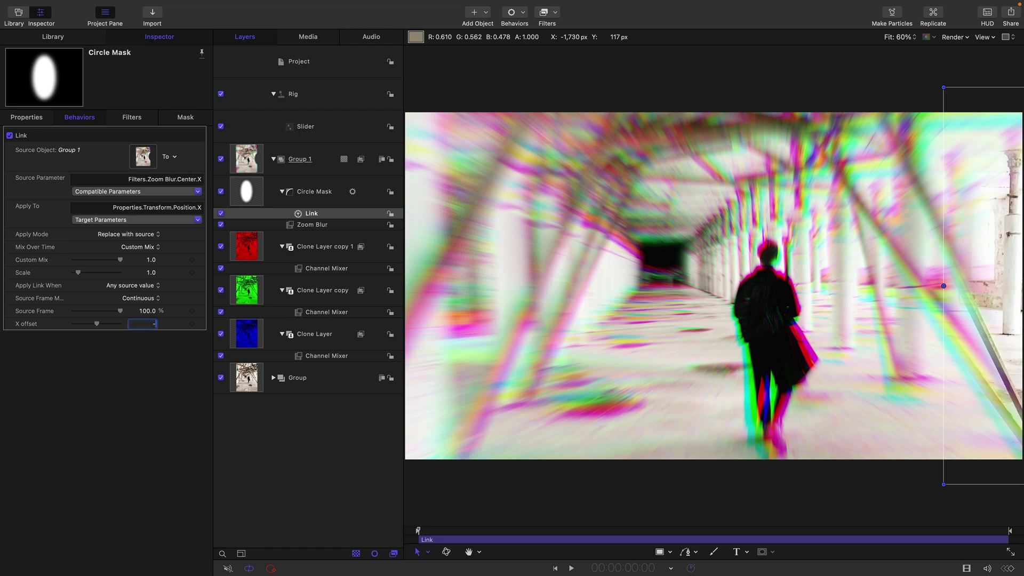
{"action": "key", "text": "Return"}
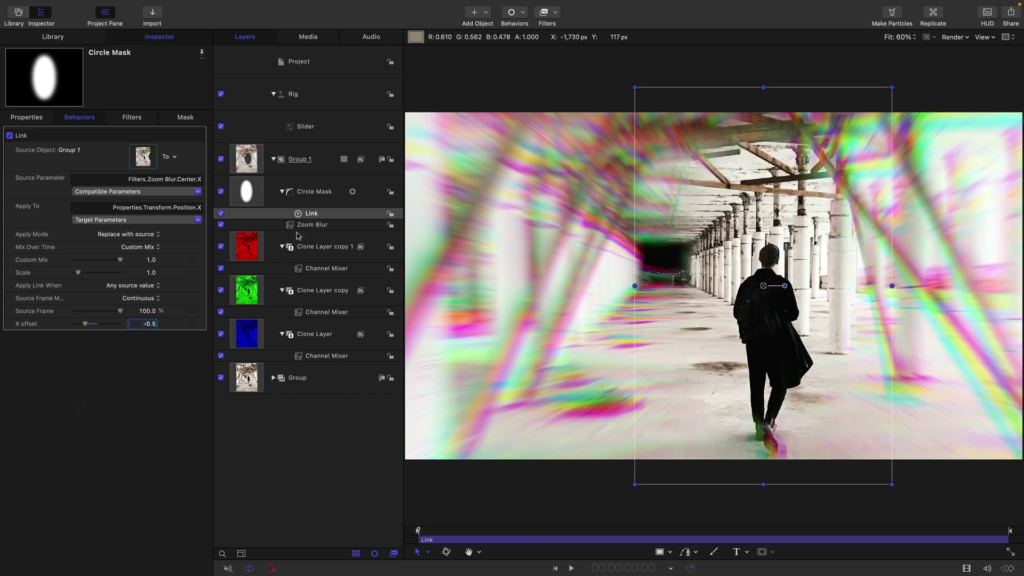
Add a Link behavior to the Circle Mask's Position Y, with Group 1 as the source.
{"action": "left_click", "coordinate": [253, 196]}
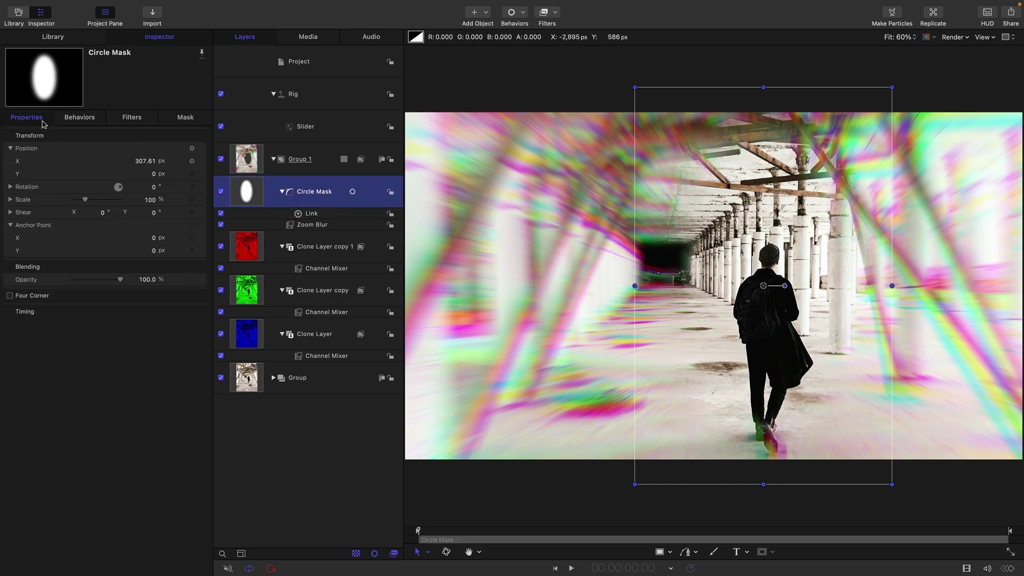
{"action": "left_click", "coordinate": [202, 175]}
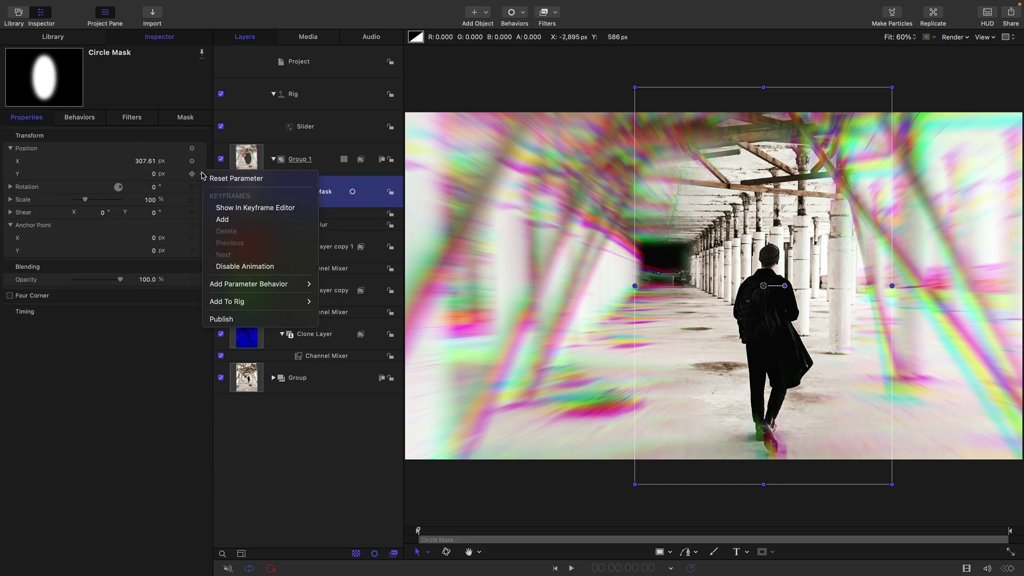
{"action": "mouse_move", "coordinate": [299, 284]}
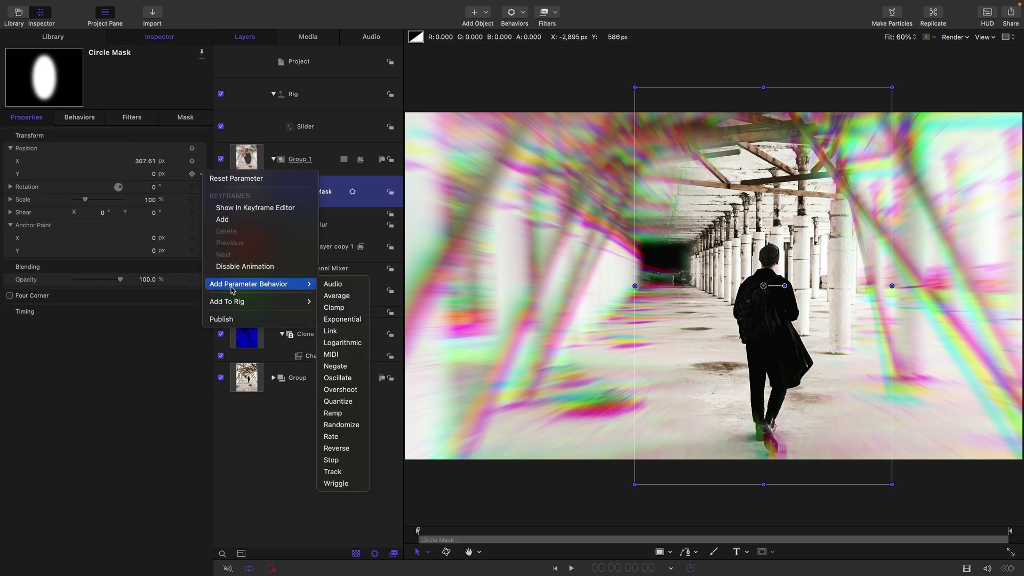
{"action": "left_click", "coordinate": [326, 331]}
{"action": "left_click_drag", "start_coordinate": [250, 160], "coordinate": [140, 158]}
Link the mask's Y to Zoom Blur Center Y with a Y offset of -0.5.
{"action": "left_click", "coordinate": [143, 191]}
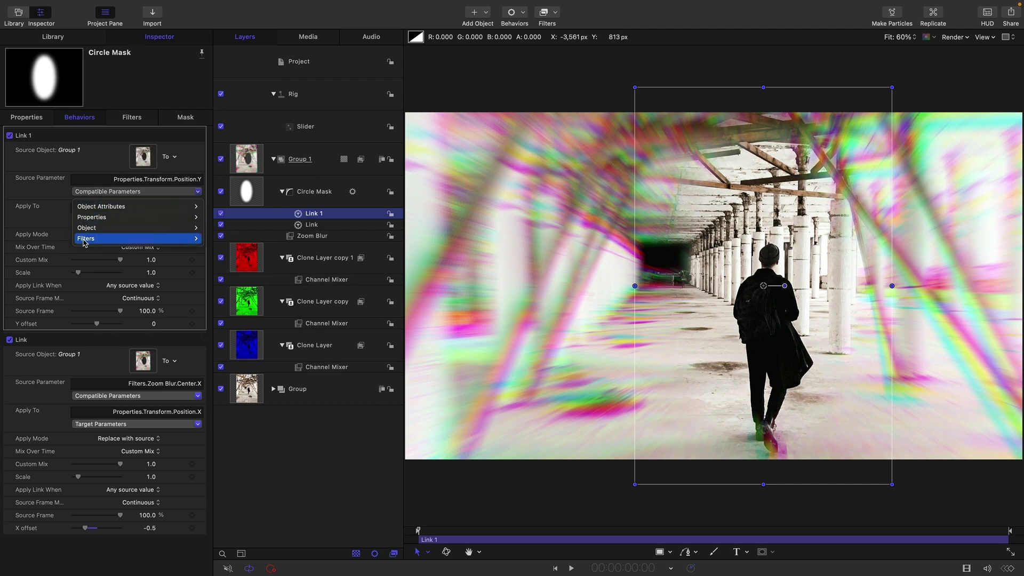
{"action": "mouse_move", "coordinate": [181, 239]}
{"action": "mouse_move", "coordinate": [233, 239]}
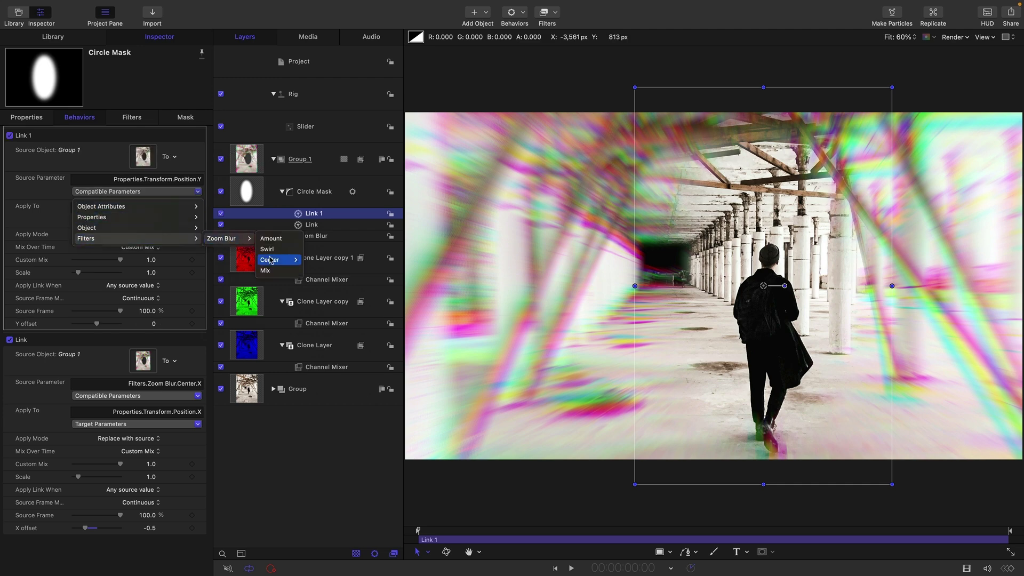
{"action": "mouse_move", "coordinate": [283, 259]}
{"action": "left_click", "coordinate": [308, 271]}
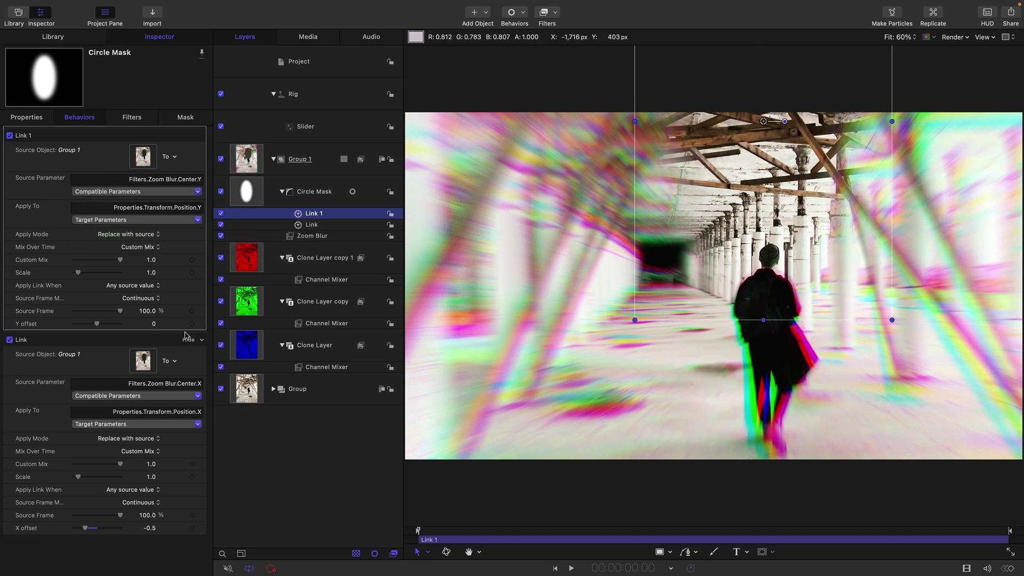
{"action": "left_click", "coordinate": [153, 324]}
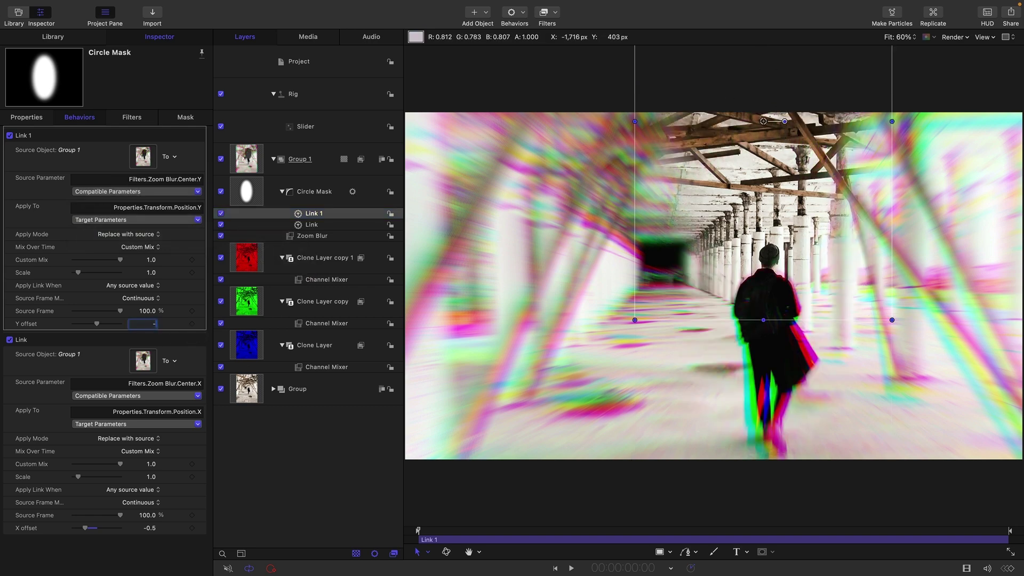
{"action": "key", "text": "Return"}
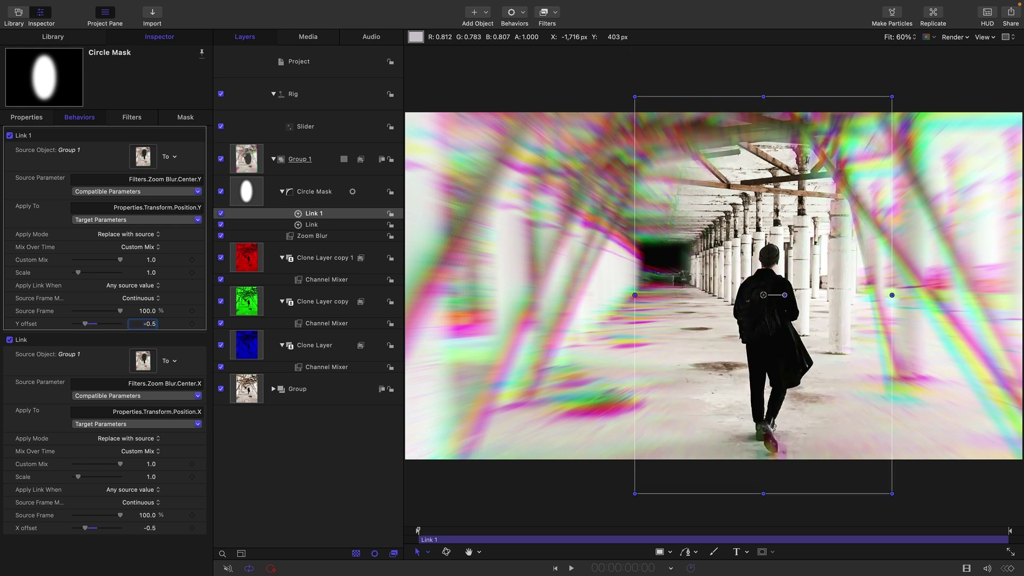
{"action": "left_click", "coordinate": [308, 239]}
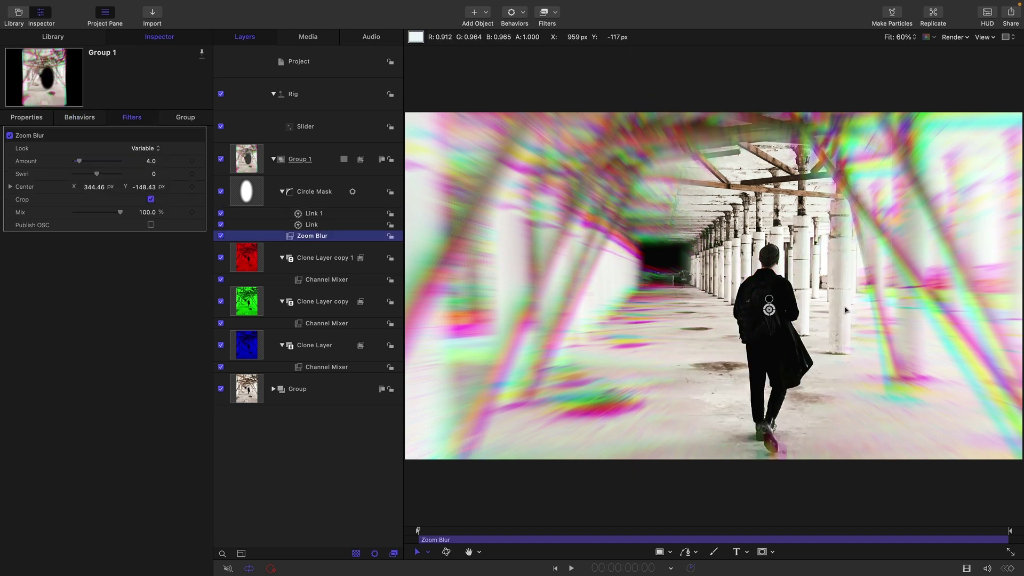
Test the link by moving the Zoom Blur centre, enable Publish OSC, and set the centre on the man's back.
{"action": "mouse_move", "coordinate": [771, 315]}
{"action": "left_mouse_down"}
{"action": "mouse_move", "coordinate": [776, 296]}
{"action": "mouse_move", "coordinate": [636, 260]}
{"action": "mouse_move", "coordinate": [756, 261]}
{"action": "mouse_move", "coordinate": [792, 335]}
{"action": "mouse_move", "coordinate": [751, 299]}
{"action": "mouse_move", "coordinate": [667, 272]}
{"action": "mouse_move", "coordinate": [749, 333]}
{"action": "mouse_move", "coordinate": [774, 253]}
{"action": "mouse_move", "coordinate": [794, 352]}
{"action": "mouse_move", "coordinate": [786, 358]}
{"action": "mouse_move", "coordinate": [773, 316]}
{"action": "left_mouse_up"}
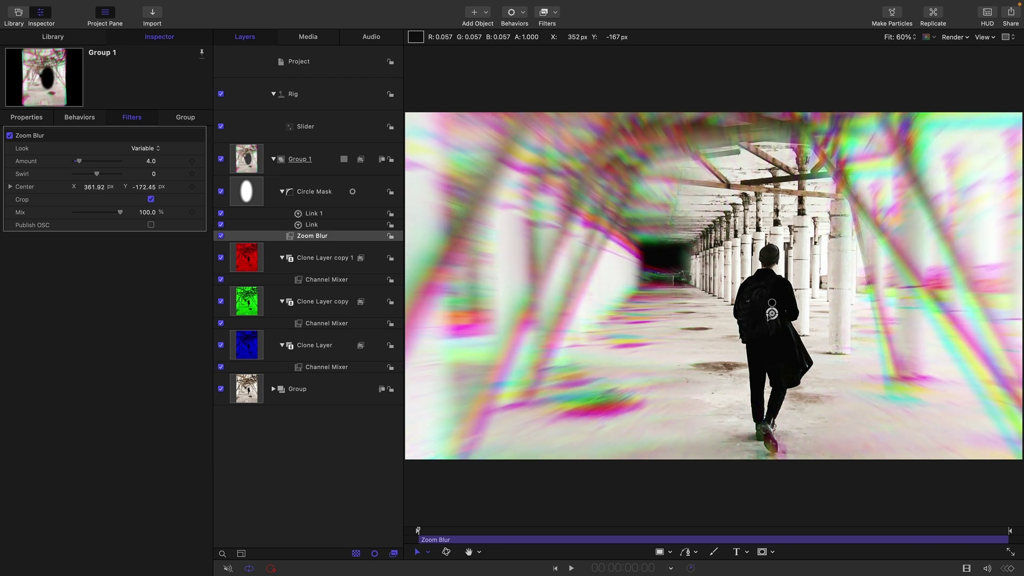
{"action": "left_click", "coordinate": [151, 225]}
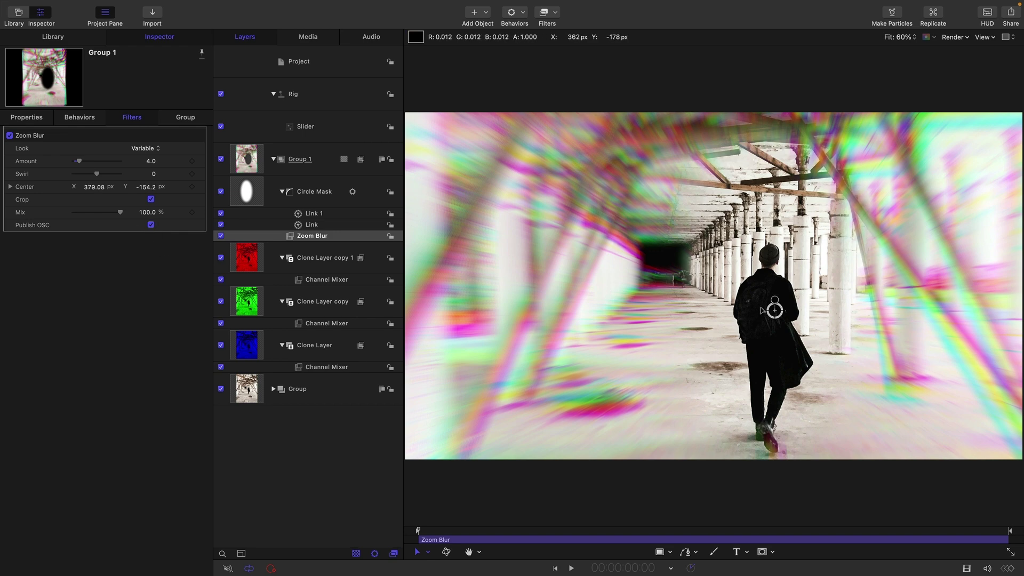
{"action": "left_click_drag", "start_coordinate": [771, 314], "coordinate": [772, 301]}
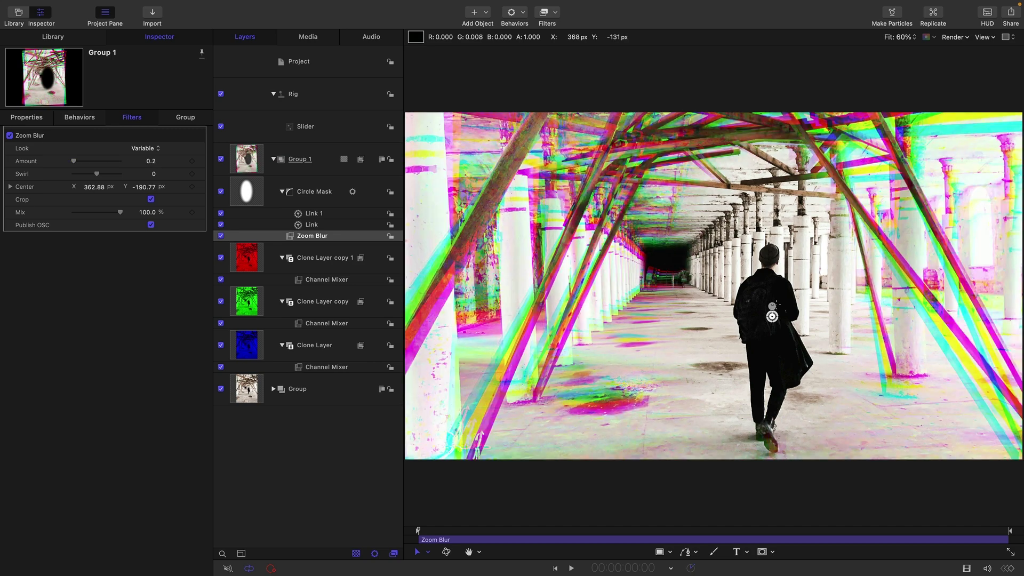